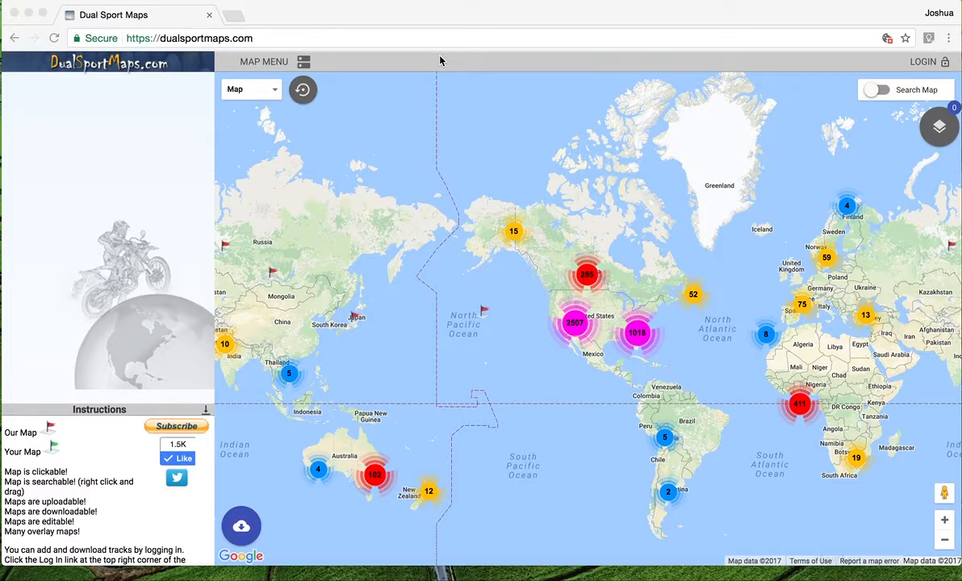
# Log in to the Dual Sport Maps site with the account username and password.
pyautogui.click(377, 38)
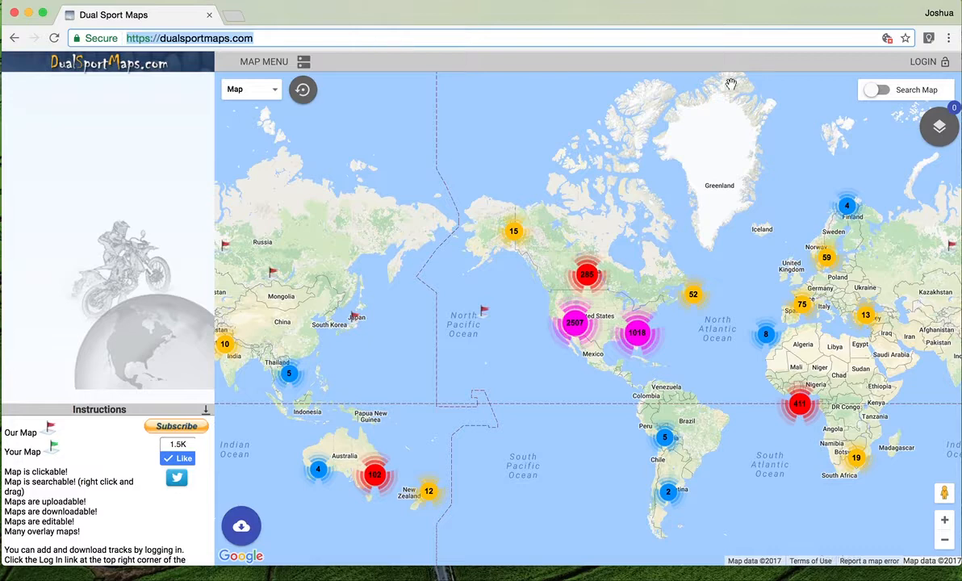
pyautogui.click(920, 61)
pyautogui.click(464, 223)
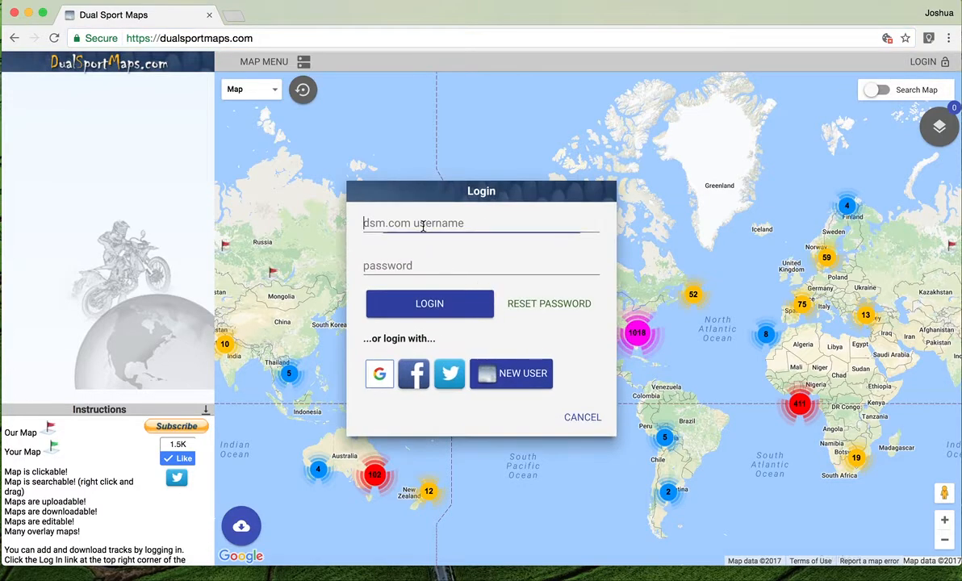
pyautogui.write('craftycoder')
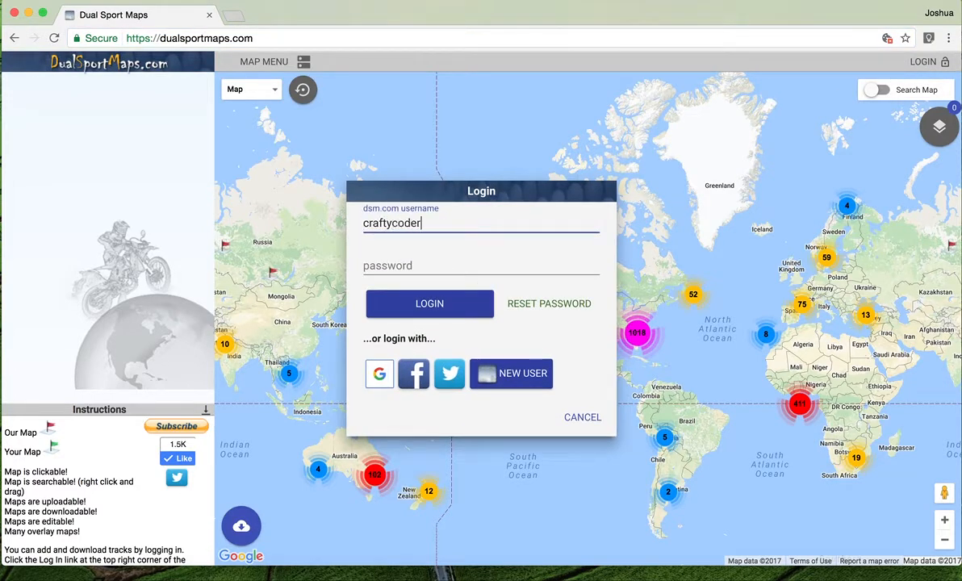
pyautogui.press('Tab')
pyautogui.write('••••••')
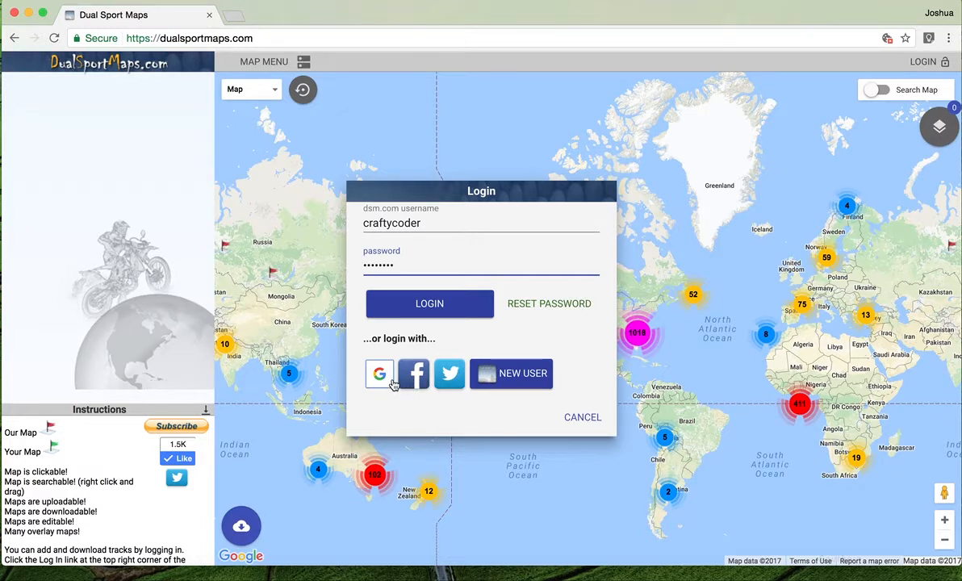
pyautogui.click(404, 307)
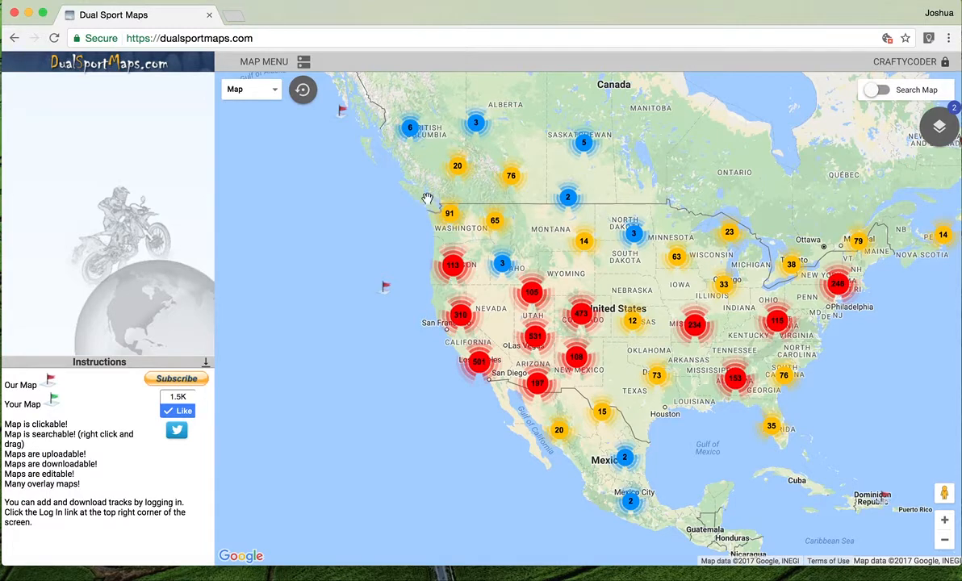
# Search the Vancouver Island area for maps and open Vancouver Island Grand Loop v1.7 from its track.
pyautogui.moveTo(397, 174); pyautogui.dragTo(442, 213)
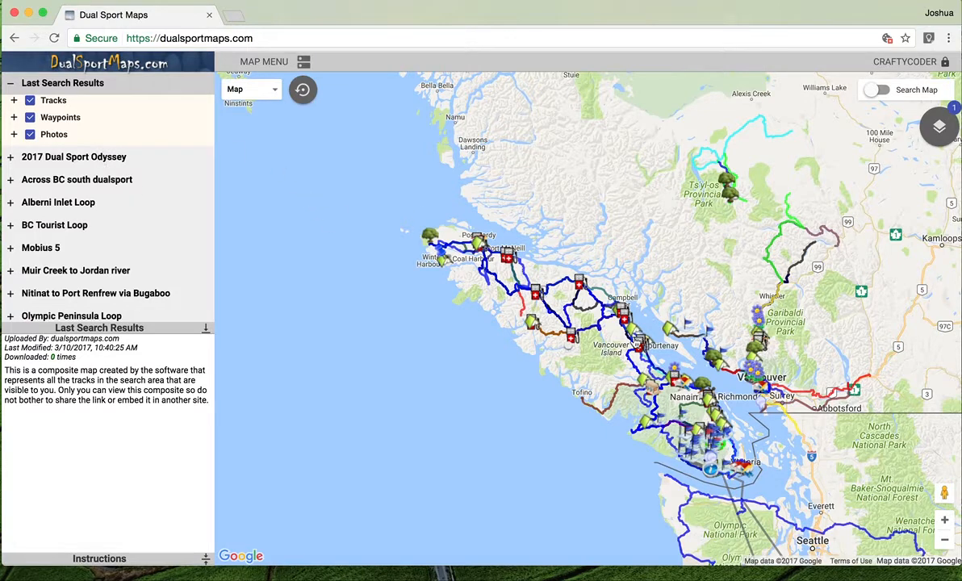
pyautogui.click(557, 282)
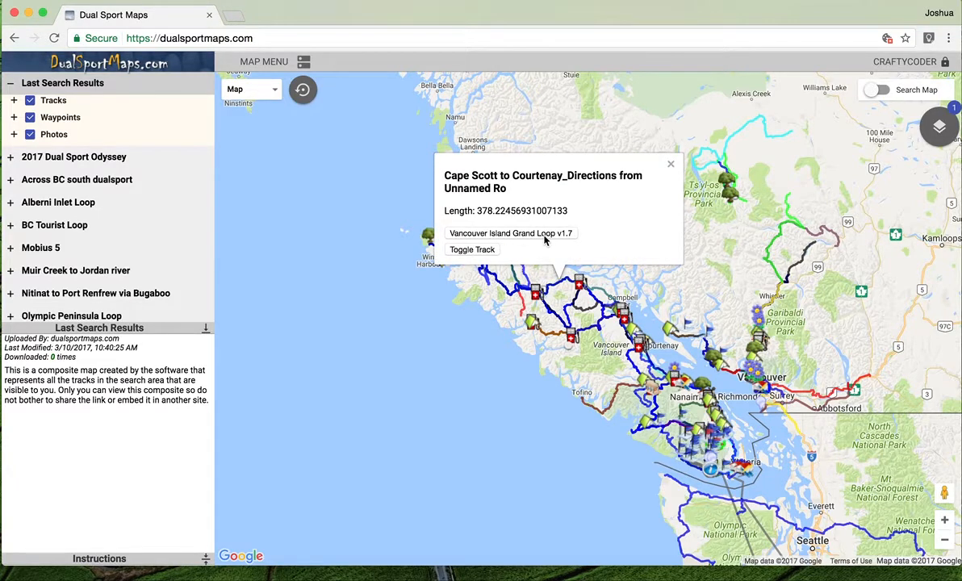
pyautogui.click(545, 234)
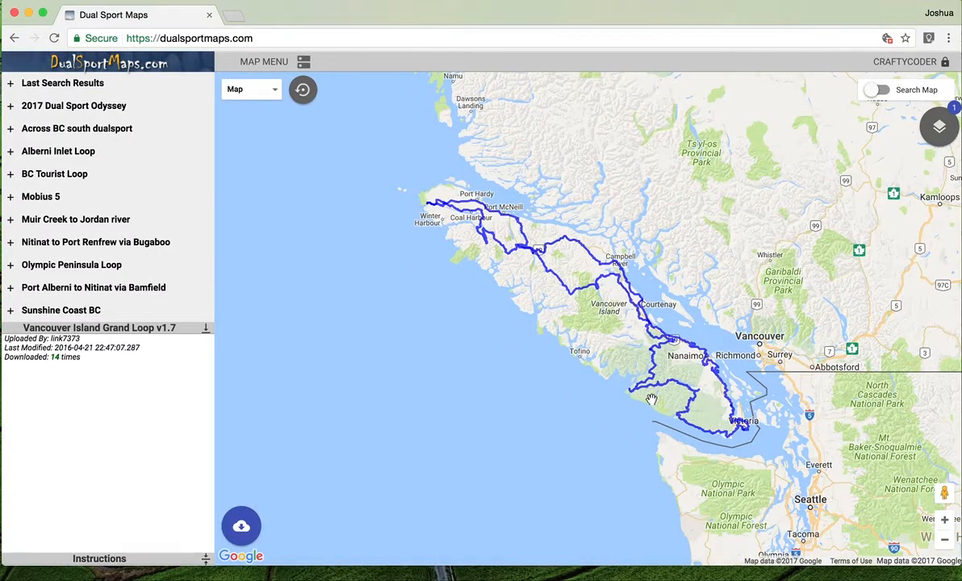
# Open the 2017 Dual Sport Odyssey map from the search results and check its uploader details.
pyautogui.click(69, 108)
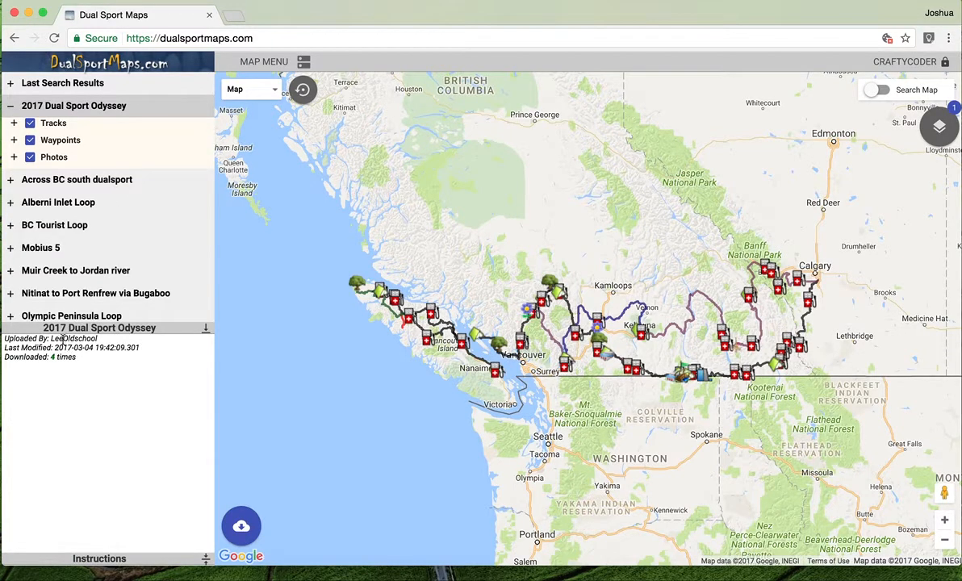
pyautogui.moveTo(50, 340); pyautogui.dragTo(108, 348)
pyautogui.click(89, 342)
pyautogui.click(108, 348)
# Open the Across BC south dualsport map and view several photos along its western section north of Abbotsford.
pyautogui.click(76, 181)
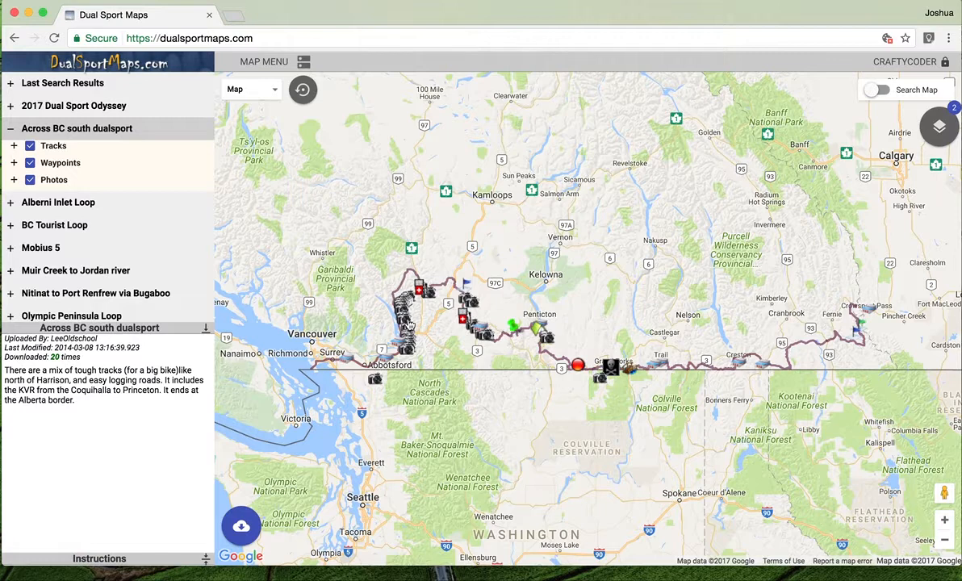
pyautogui.click(407, 324)
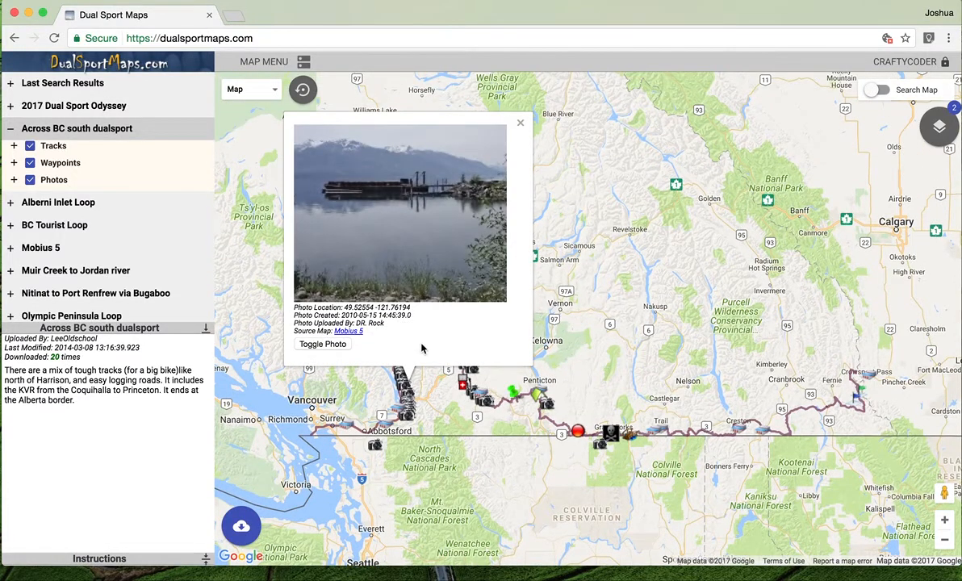
pyautogui.click(399, 391)
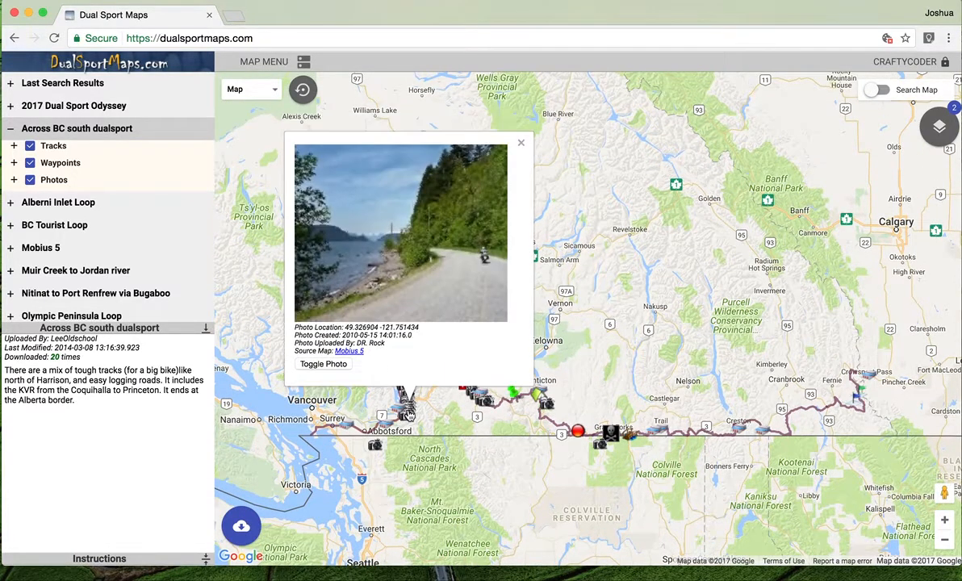
pyautogui.click(409, 415)
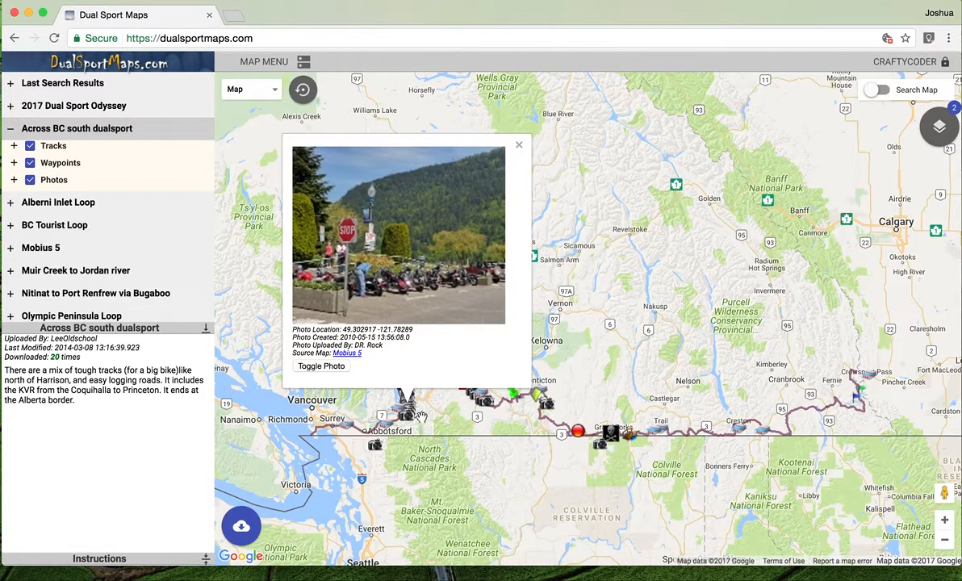
pyautogui.click(521, 149)
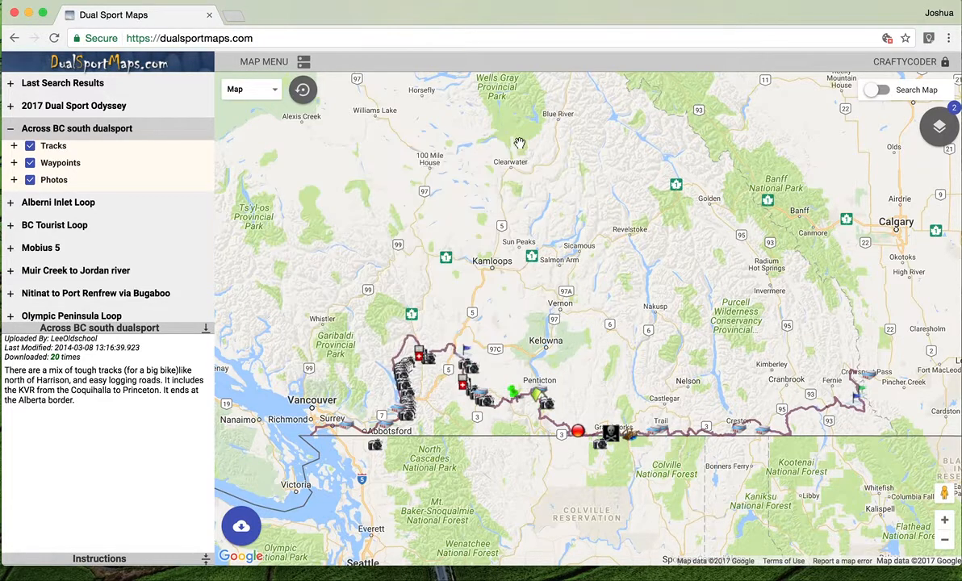
# Search the Harrison Lake area northeast of Vancouver for maps and reset the map.
pyautogui.moveTo(529, 291); pyautogui.dragTo(573, 244)
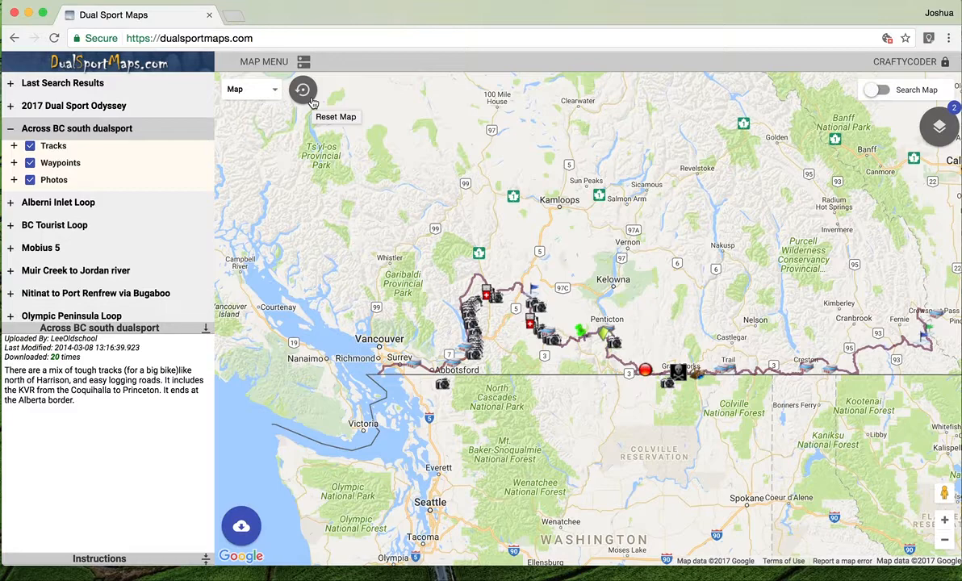
pyautogui.moveTo(434, 267); pyautogui.dragTo(511, 355)
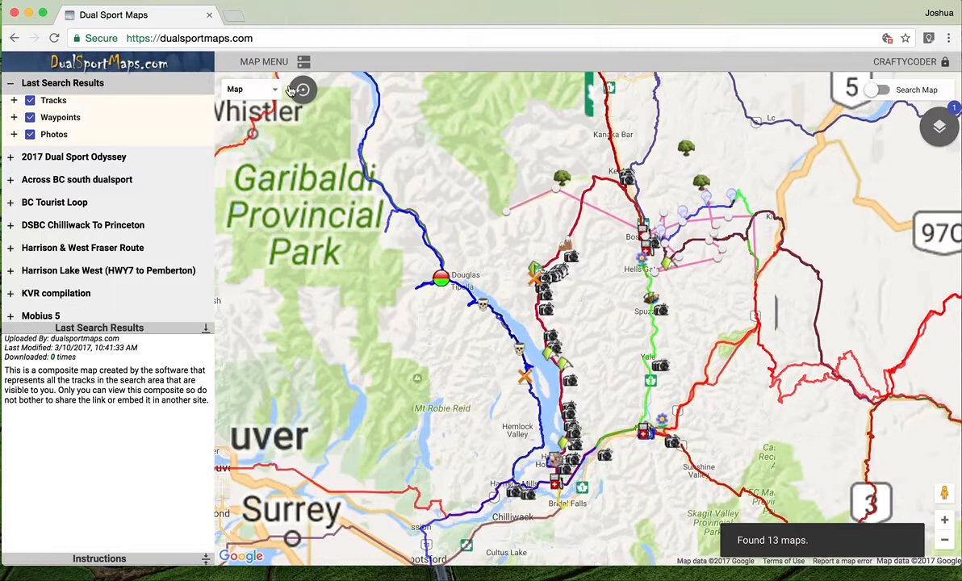
pyautogui.click(302, 91)
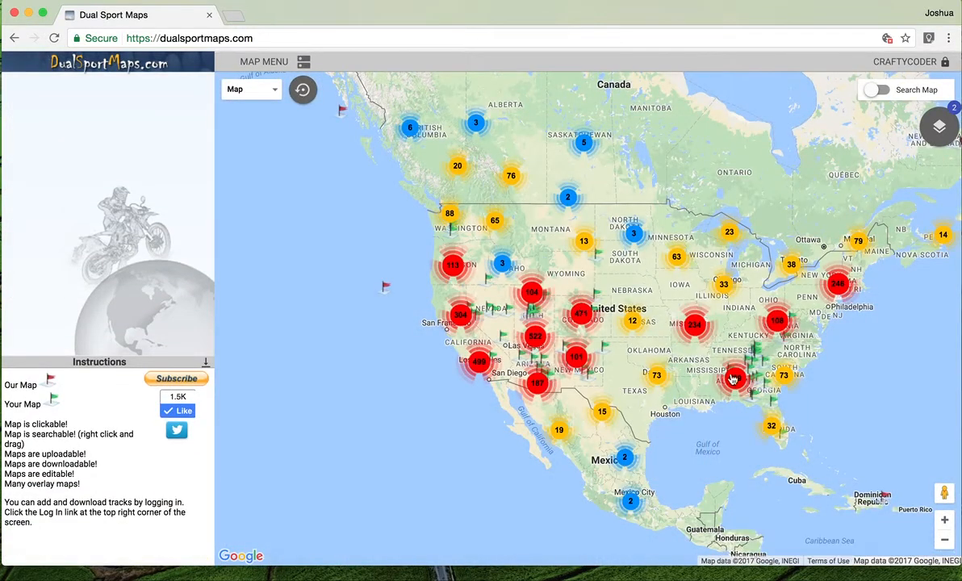
# Show the North Georgia Tracks map from its green flag near Rich Mountain Wilderness.
pyautogui.click(739, 377)
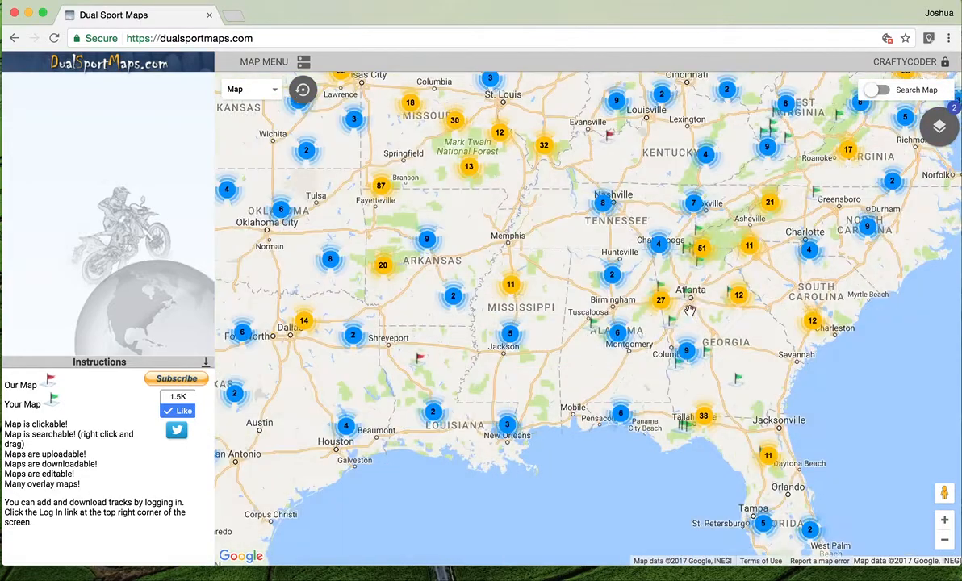
pyautogui.scroll(5, 703, 299)
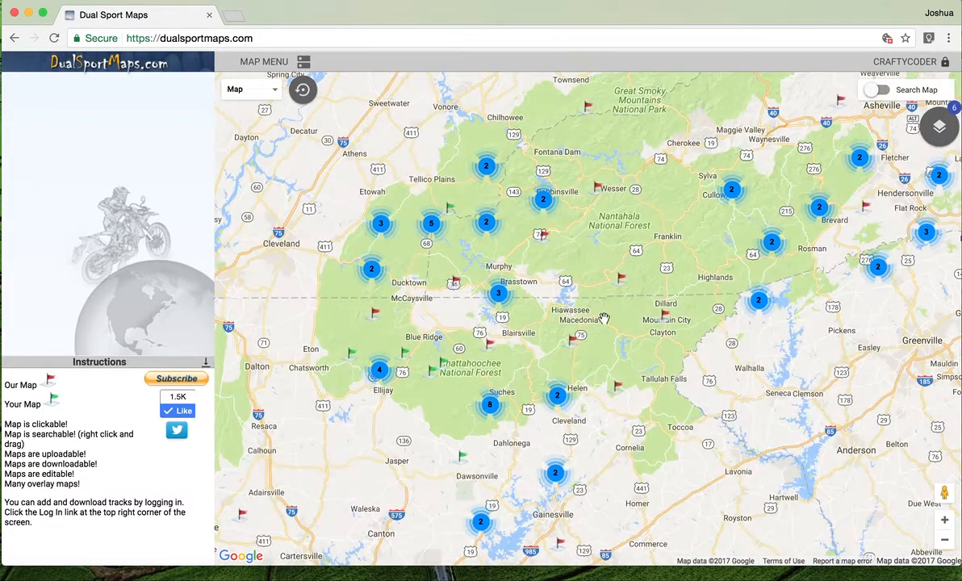
pyautogui.click(489, 403)
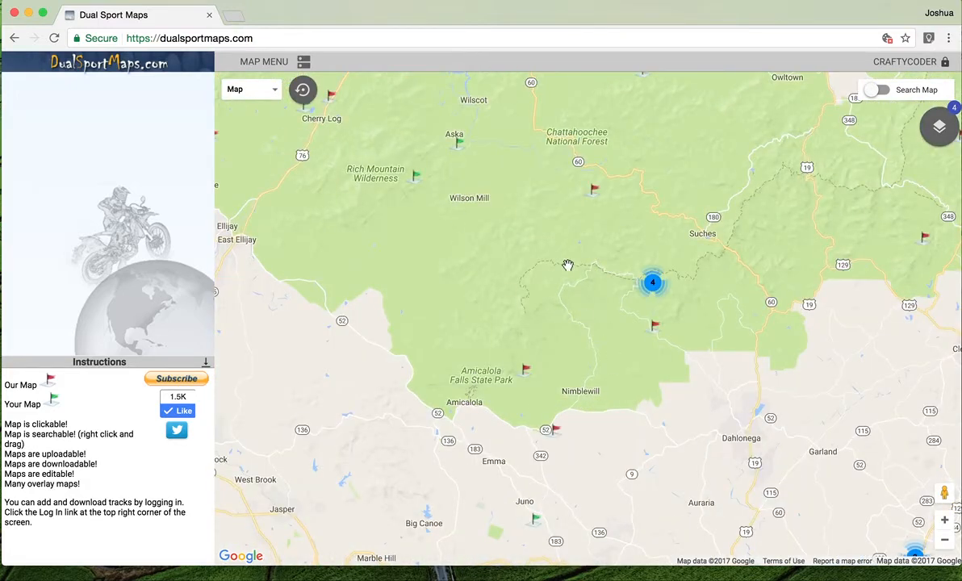
pyautogui.click(592, 194)
pyautogui.click(461, 167)
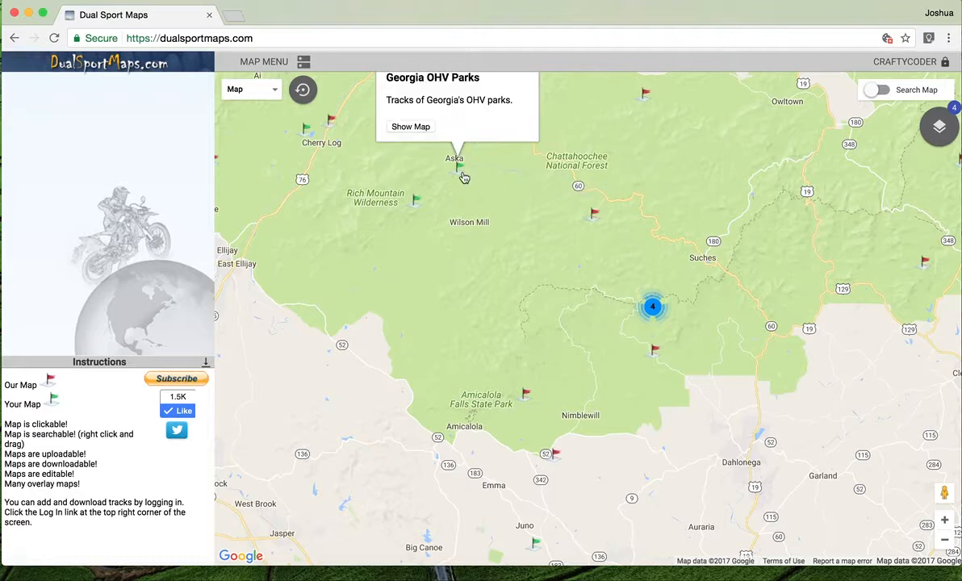
pyautogui.click(413, 259)
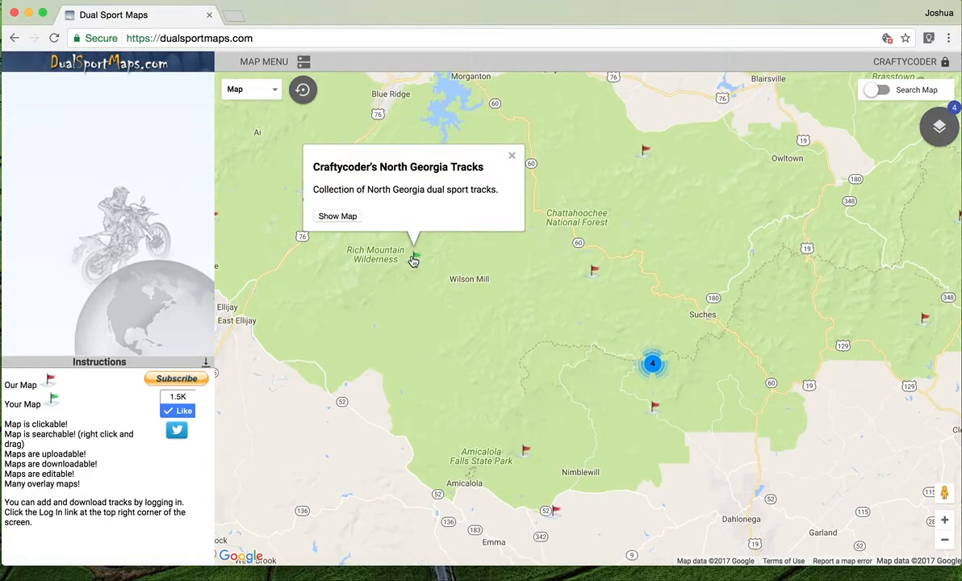
pyautogui.click(336, 216)
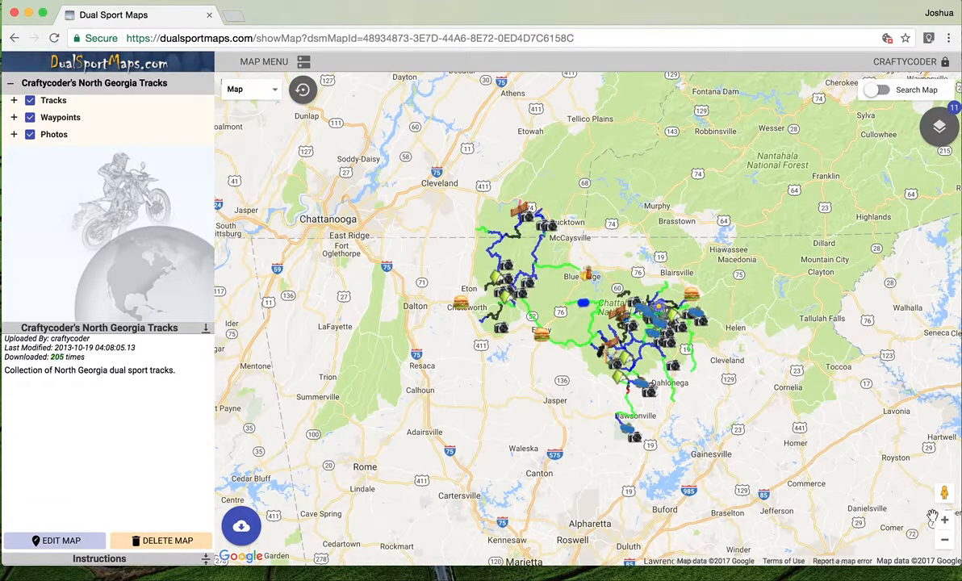
# Overlay the Blue Ridge MVUM tiles on the North Georgia tracks around Suches.
pyautogui.click(943, 519)
pyautogui.click(943, 520)
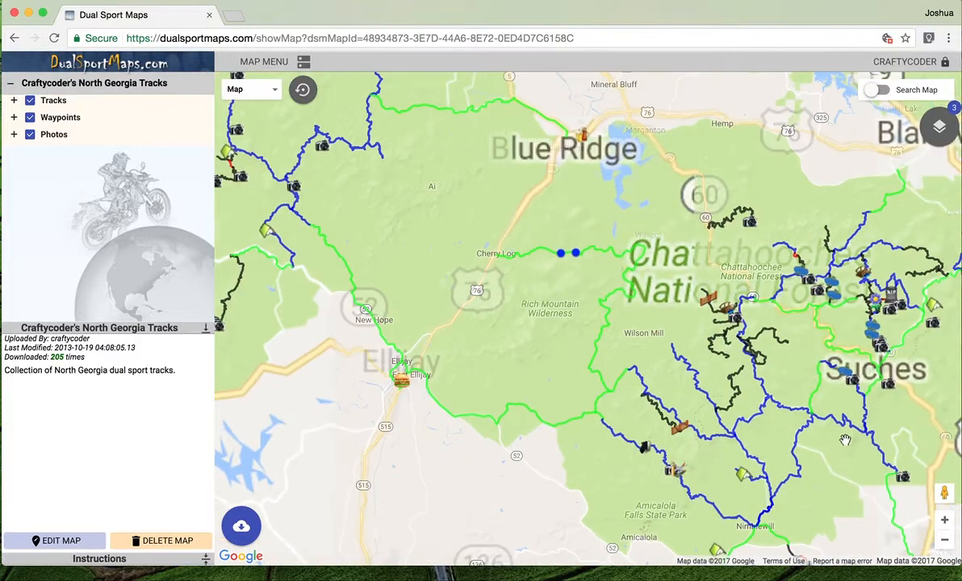
pyautogui.moveTo(845, 440); pyautogui.dragTo(641, 366)
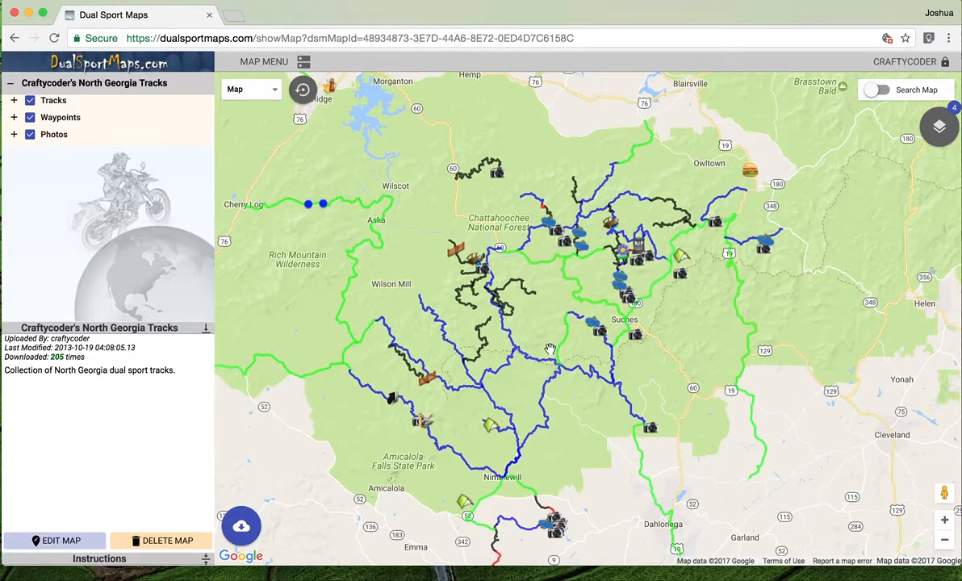
pyautogui.click(935, 129)
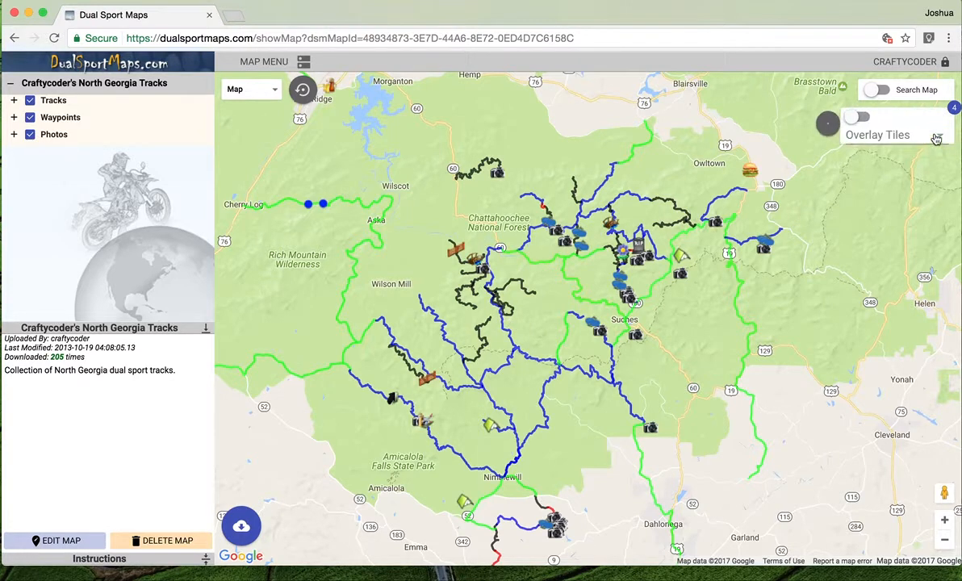
pyautogui.click(847, 134)
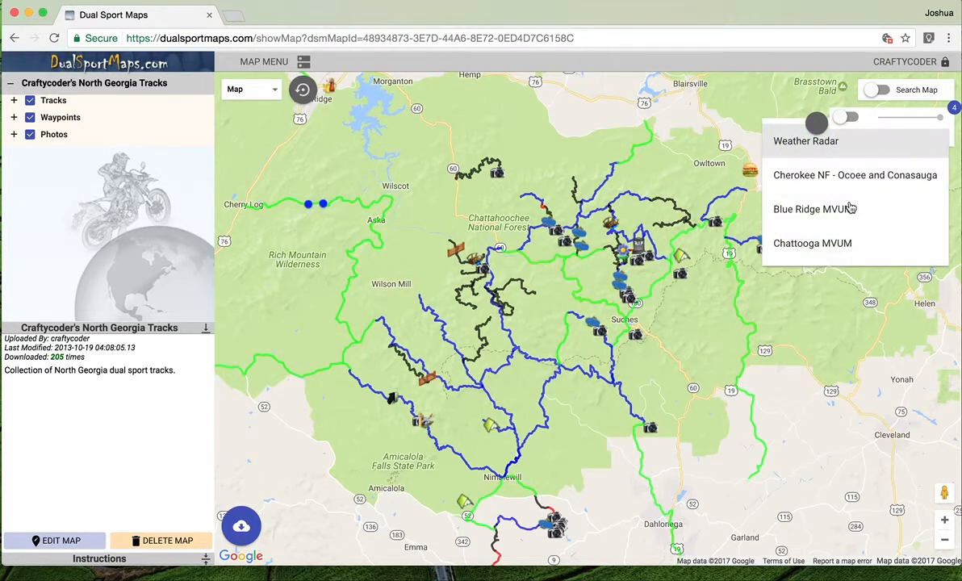
pyautogui.click(791, 208)
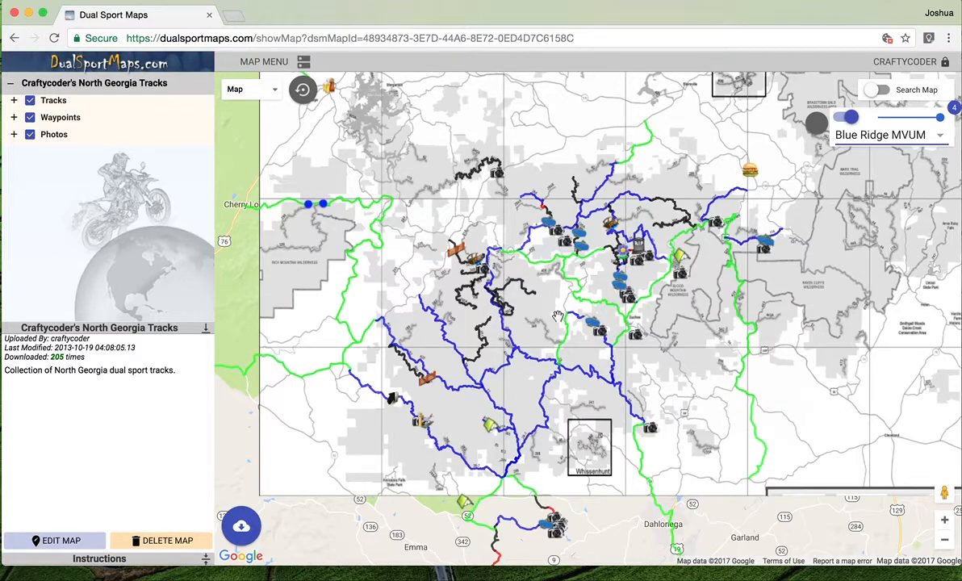
# Examine how the tracks around Suches line up with the numbered roads on the Blue Ridge MVUM overlay.
pyautogui.click(943, 522)
pyautogui.click(944, 521)
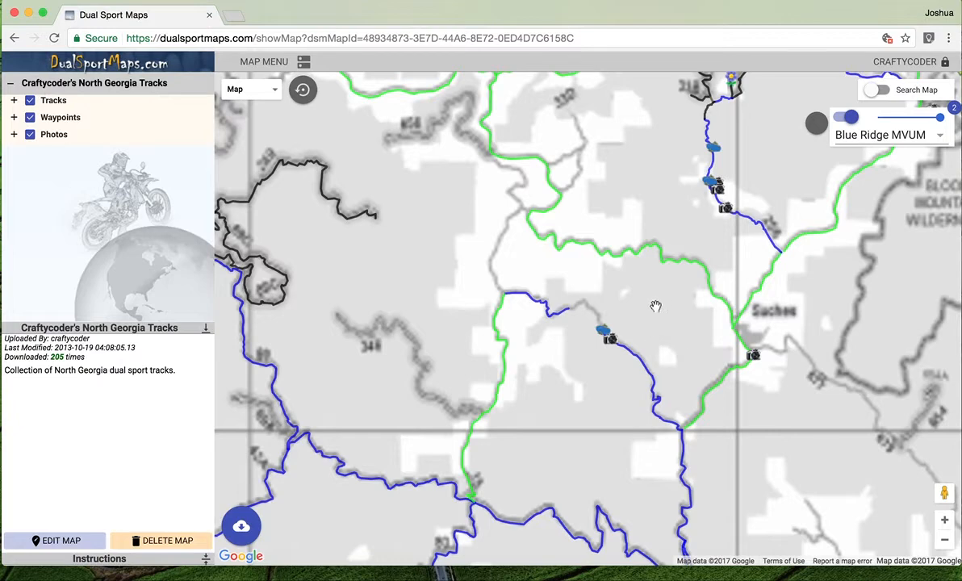
pyautogui.moveTo(616, 189); pyautogui.dragTo(629, 399)
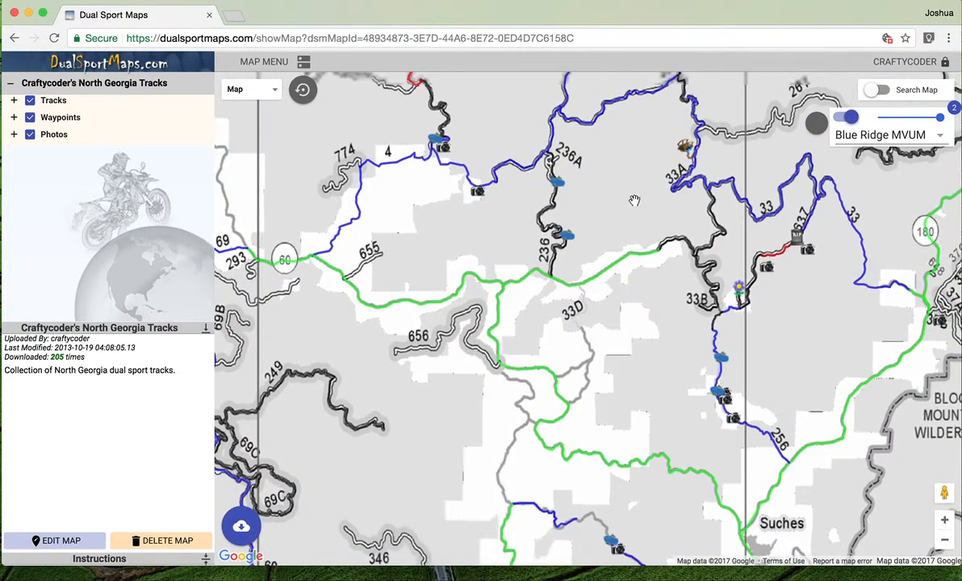
pyautogui.moveTo(653, 291); pyautogui.dragTo(508, 378)
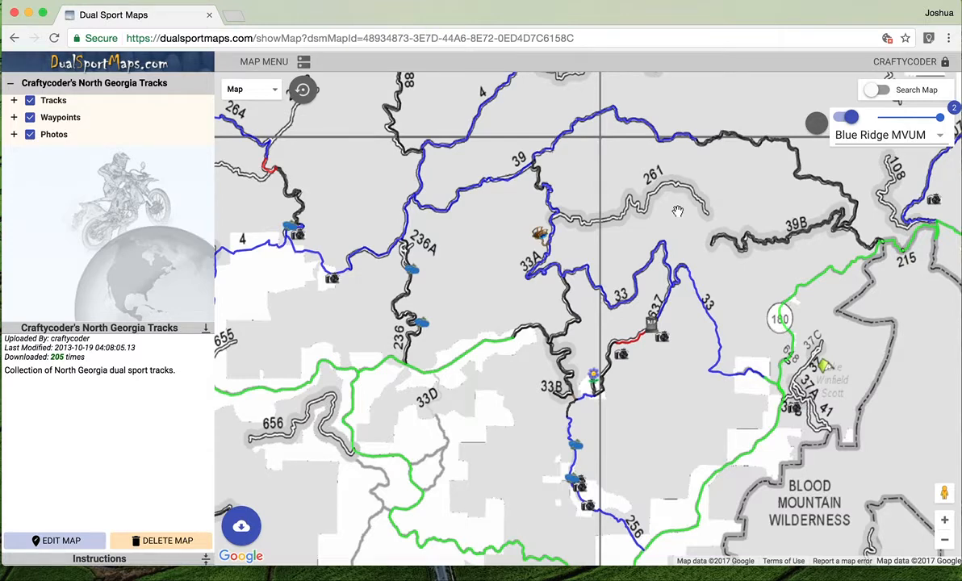
pyautogui.moveTo(293, 332); pyautogui.dragTo(586, 220)
pyautogui.moveTo(461, 294); pyautogui.dragTo(449, 231)
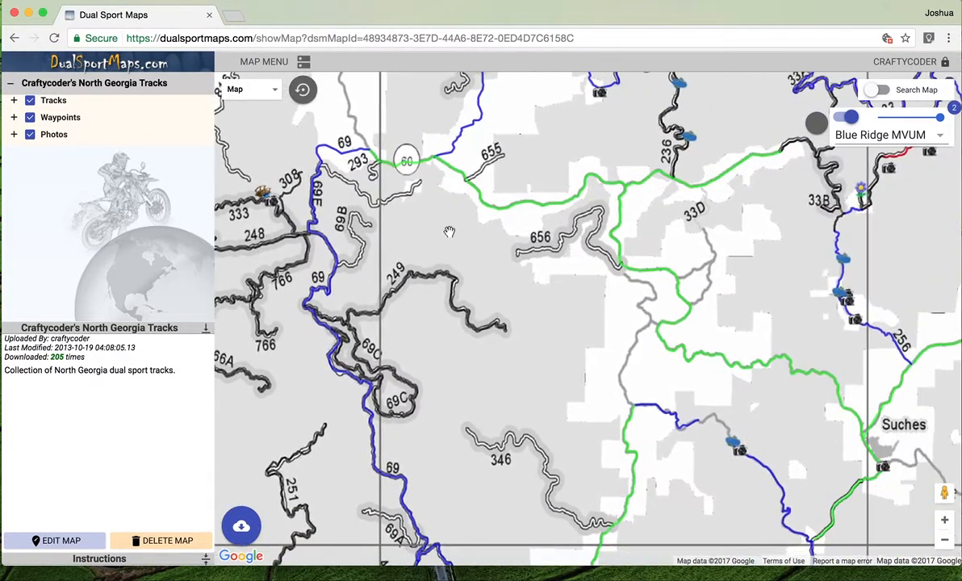
# View the photo beside the red track north of Suches and collapse the overlay tile controls.
pyautogui.moveTo(531, 293); pyautogui.dragTo(389, 274)
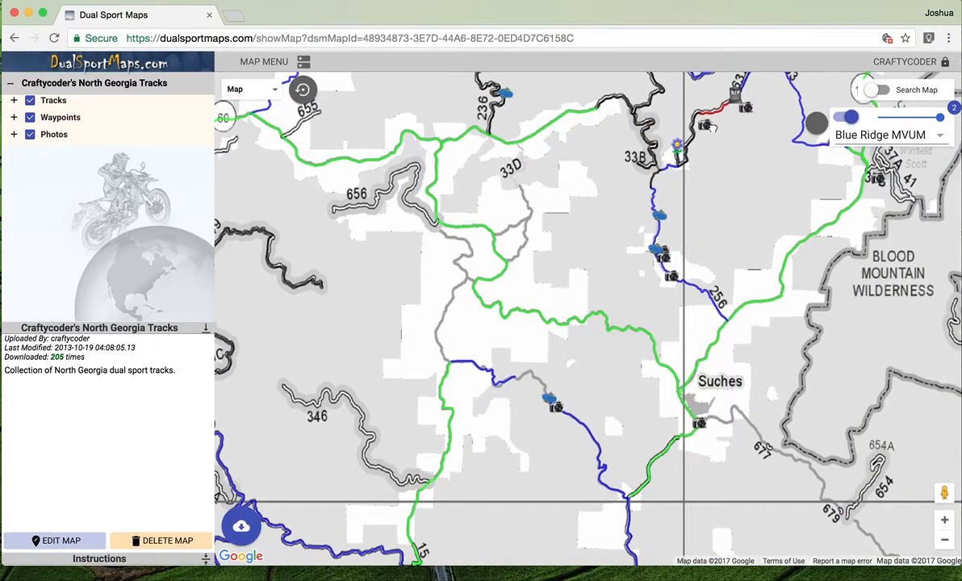
pyautogui.click(707, 126)
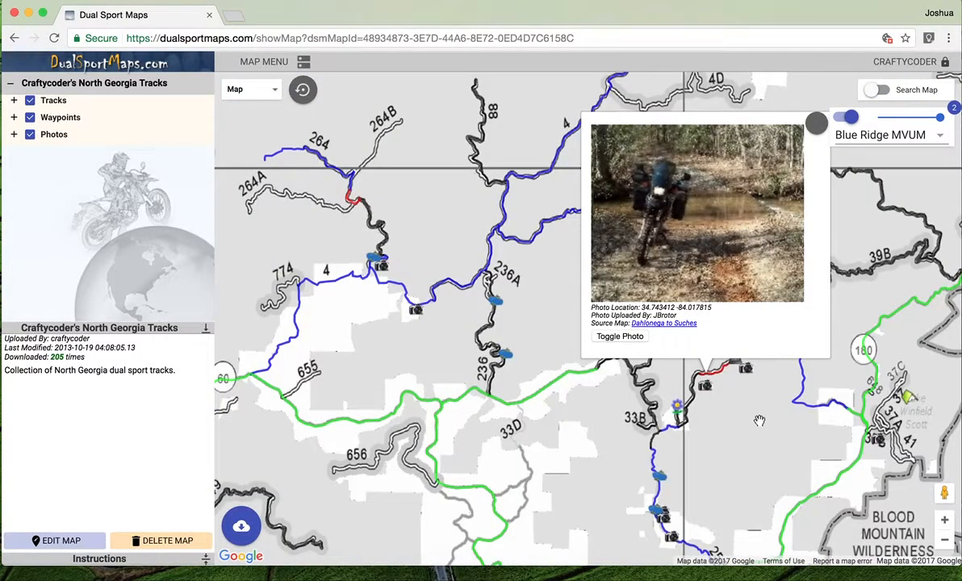
pyautogui.click(817, 129)
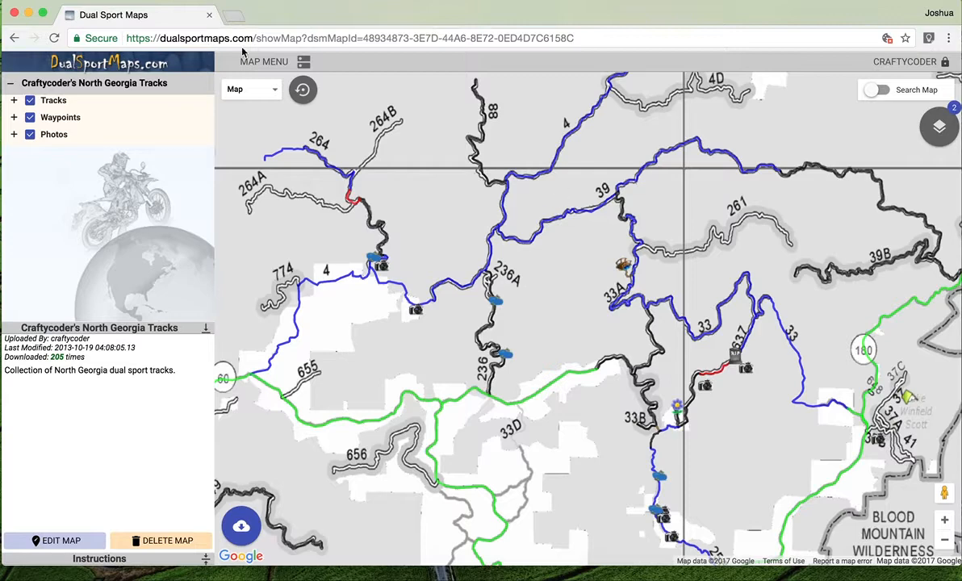
# Reset the map to the full overview and run a text search for maps matching "gunsight".
pyautogui.click(303, 89)
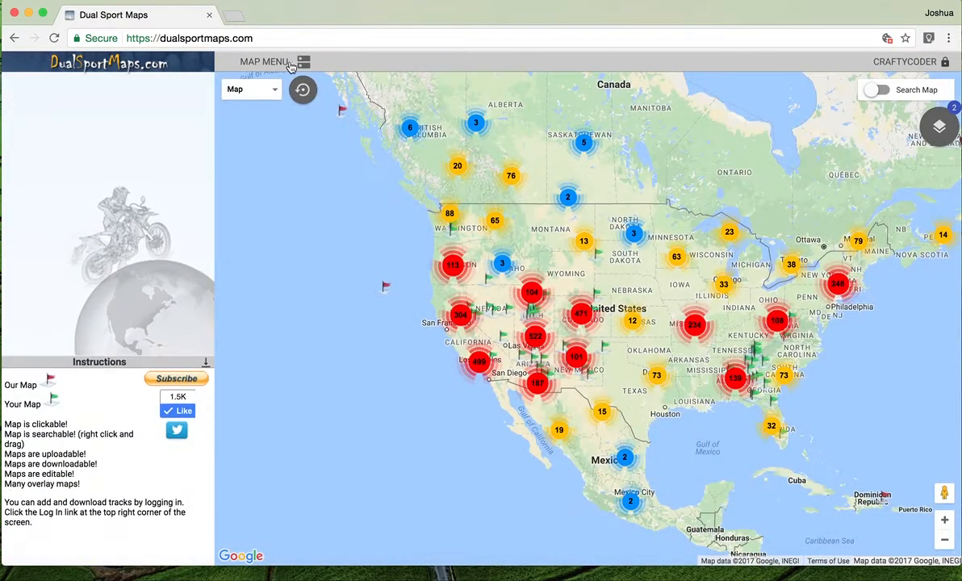
pyautogui.click(292, 63)
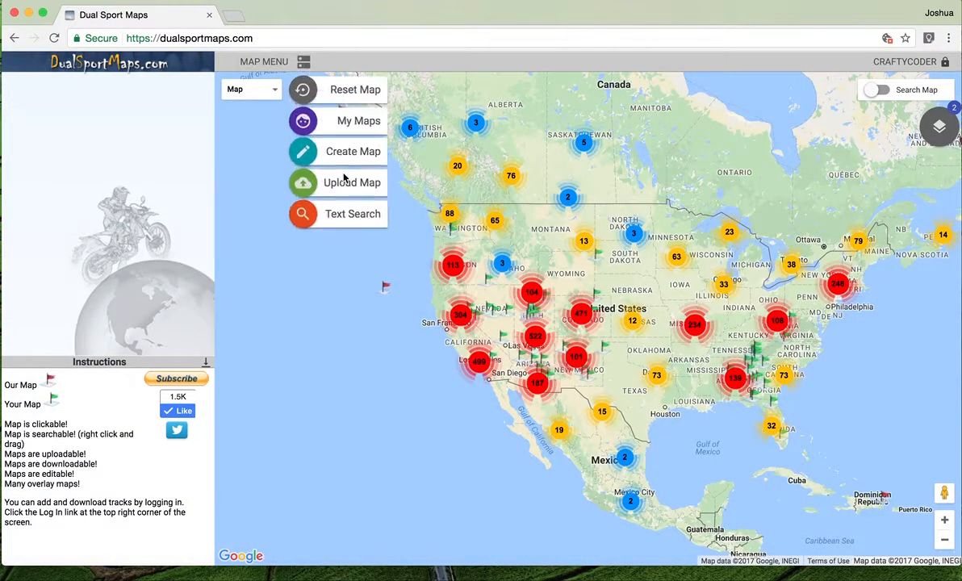
pyautogui.click(334, 219)
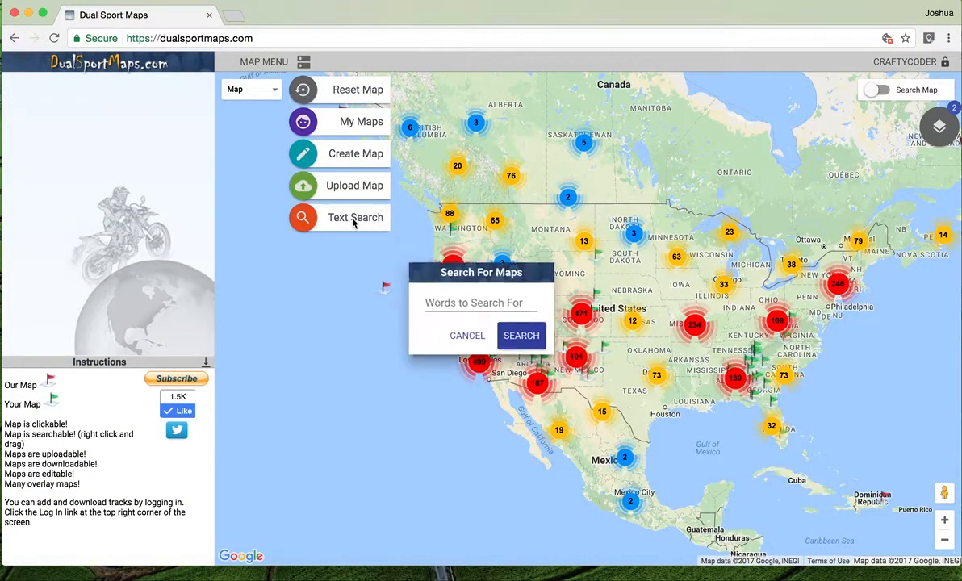
pyautogui.click(442, 300)
pyautogui.write('gunsu')
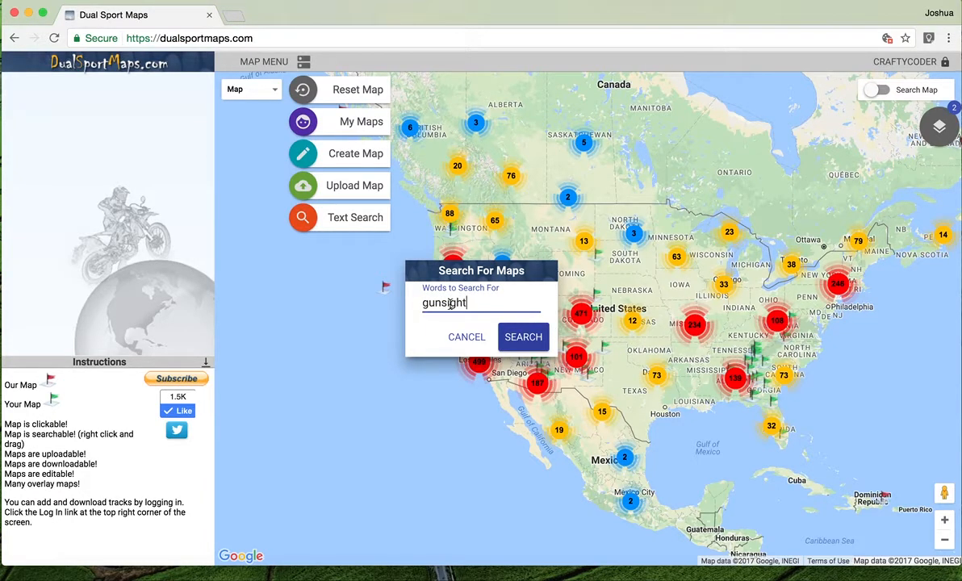
pyautogui.click(521, 336)
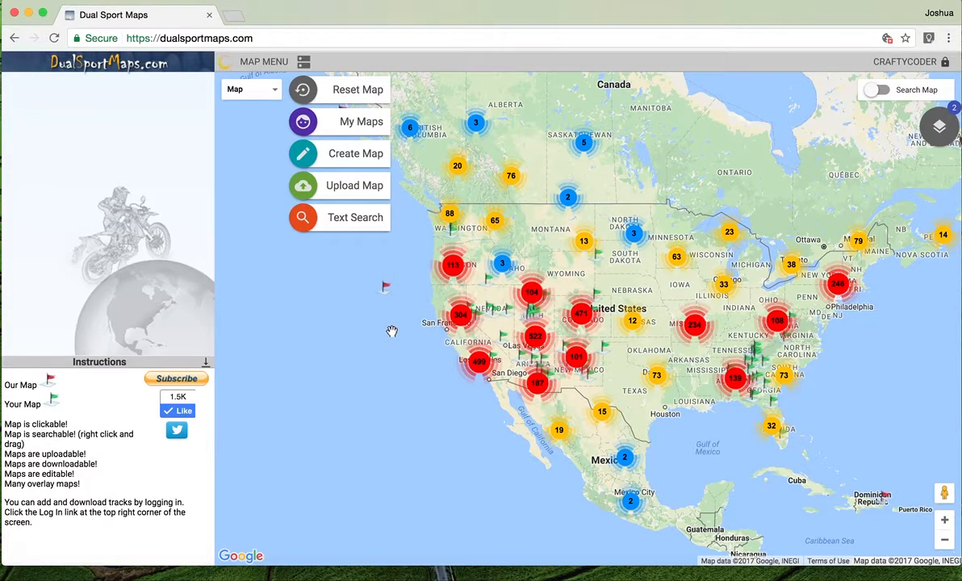
# Show both Gunsight Pass maps from the results, ending on the Santa Rita mountains ride, and collapse the map menu.
pyautogui.click(72, 174)
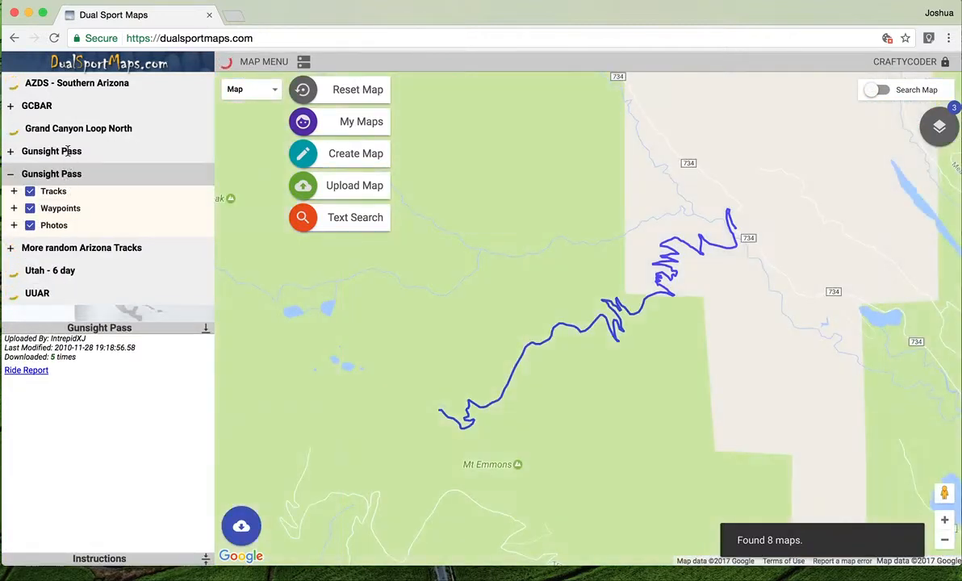
pyautogui.click(68, 150)
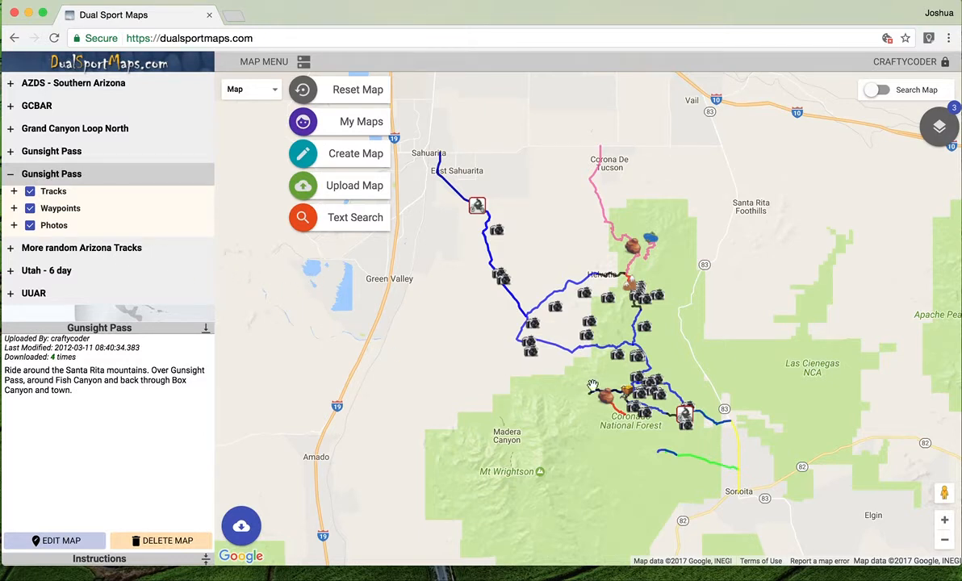
pyautogui.click(303, 67)
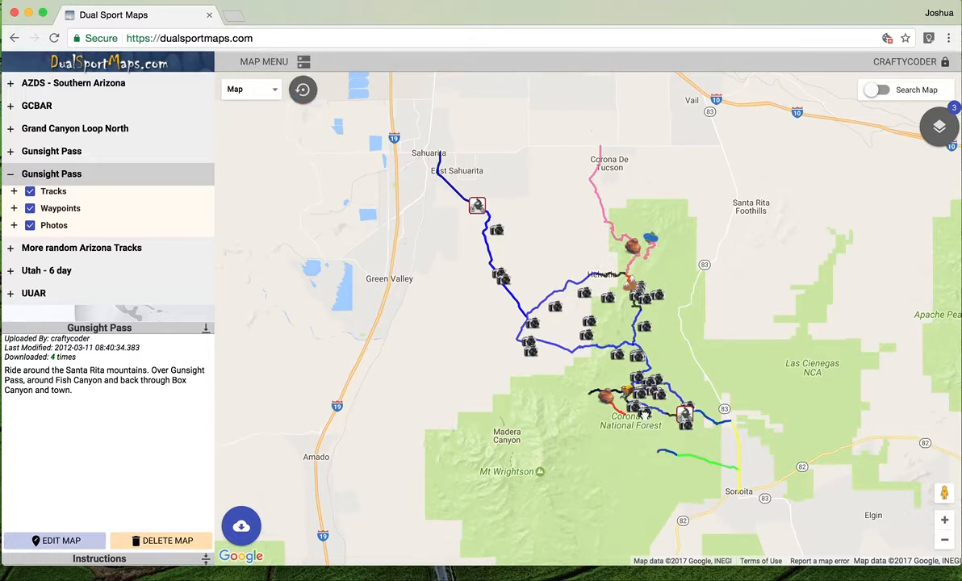
# View several ride photos along the Gunsight Pass tracks, near Coronado National Forest and East Sahuarita, closing each one.
pyautogui.click(643, 412)
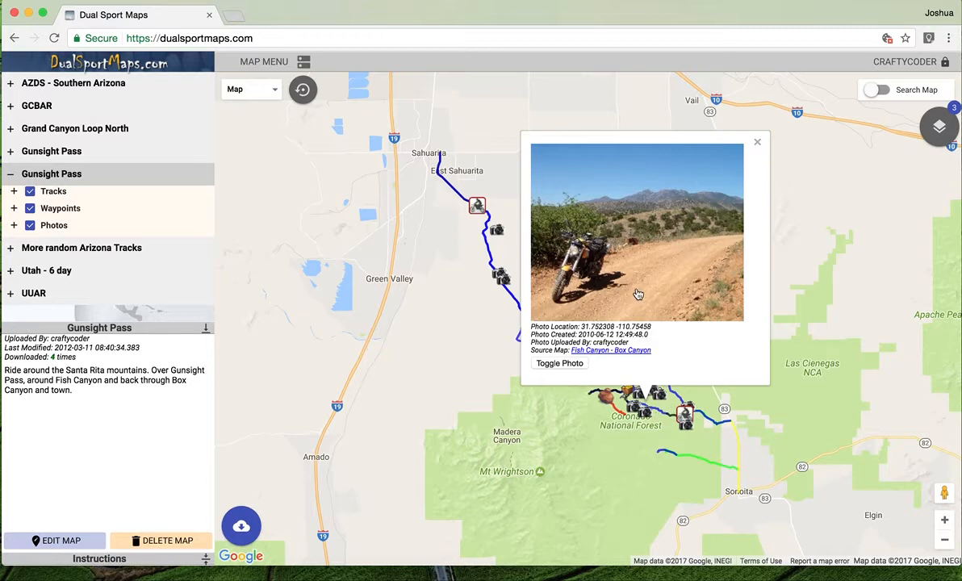
pyautogui.click(759, 144)
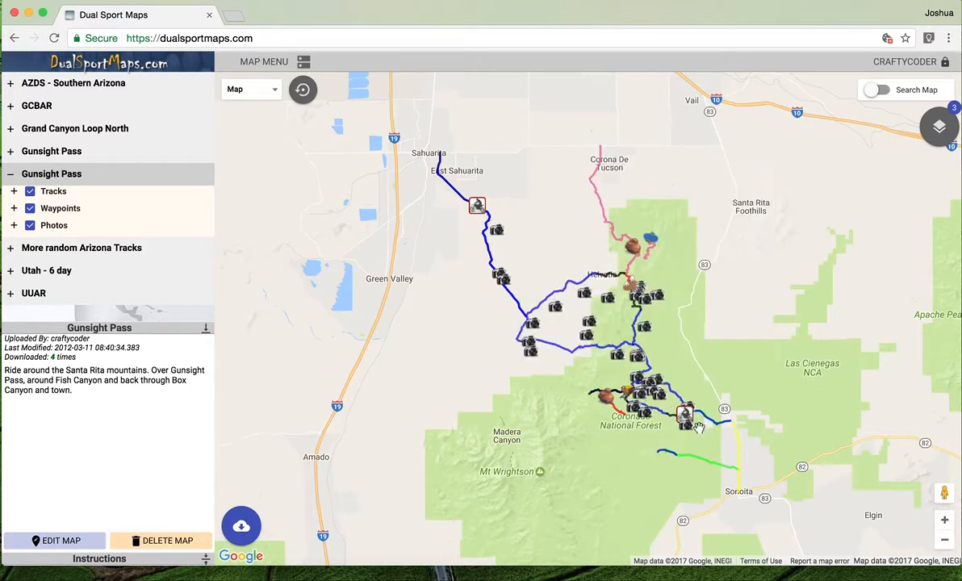
pyautogui.click(684, 414)
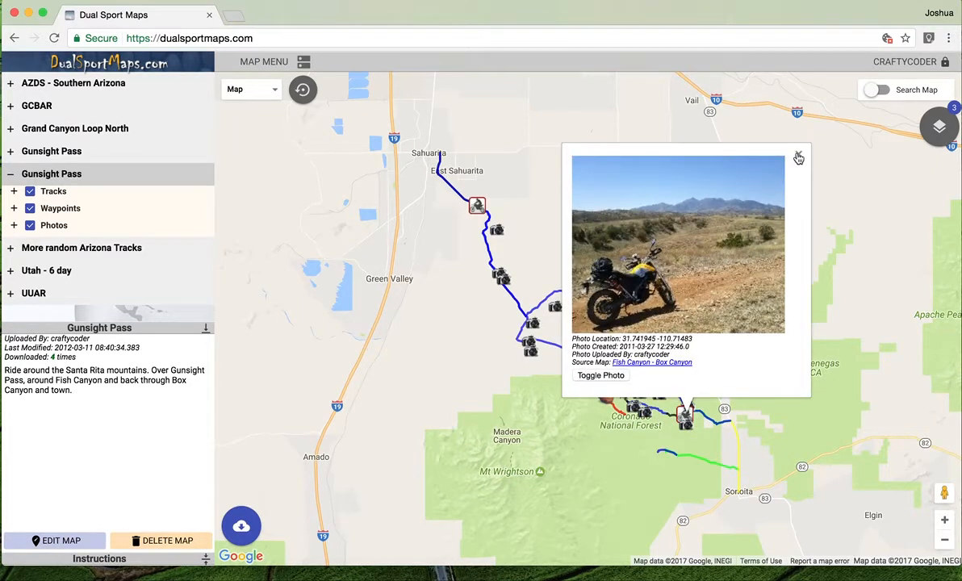
pyautogui.click(798, 153)
pyautogui.click(472, 210)
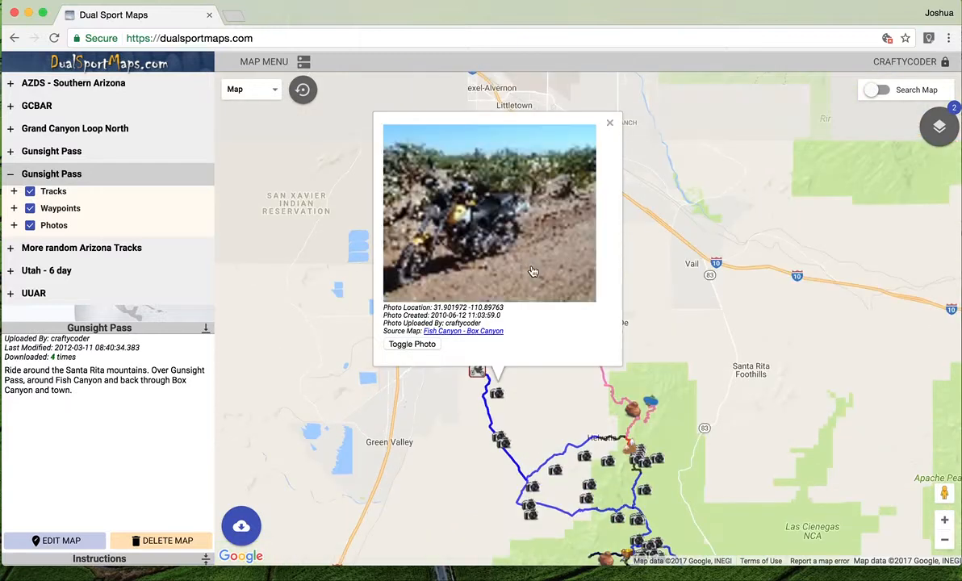
pyautogui.click(609, 122)
pyautogui.moveTo(630, 551); pyautogui.dragTo(520, 390)
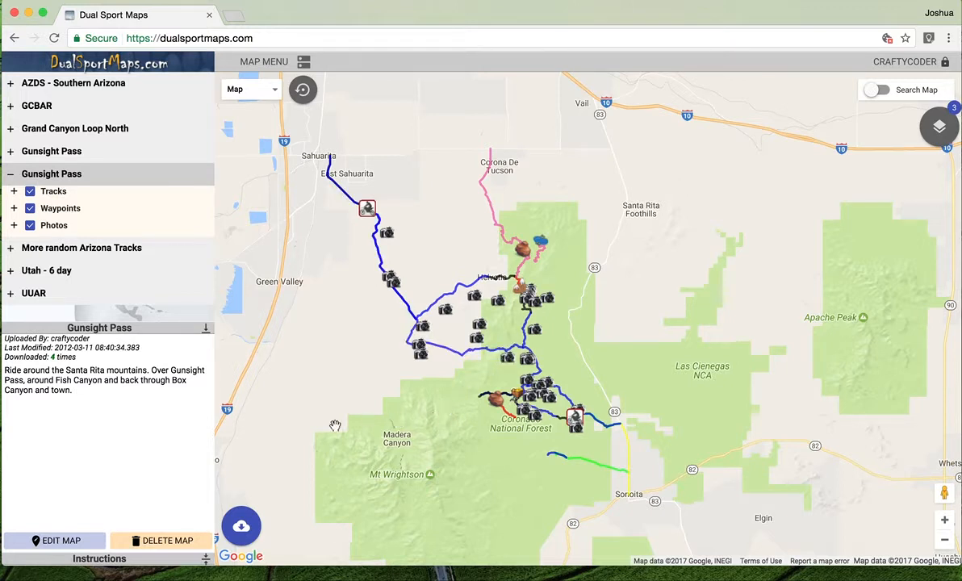
# Download the Gunsight Pass map and inspect the GPX files in its unpacked folder in Downloads.
pyautogui.click(242, 529)
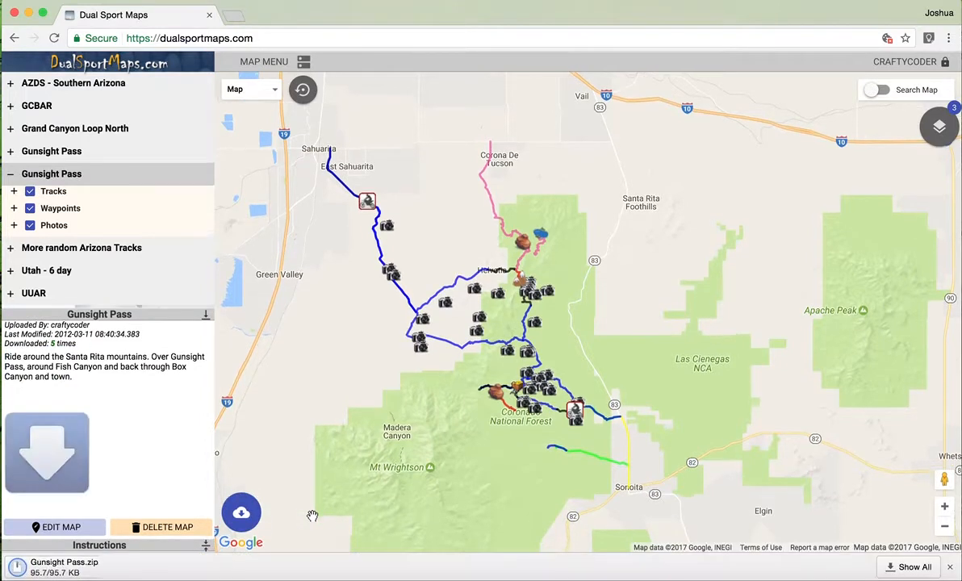
pyautogui.click(78, 568)
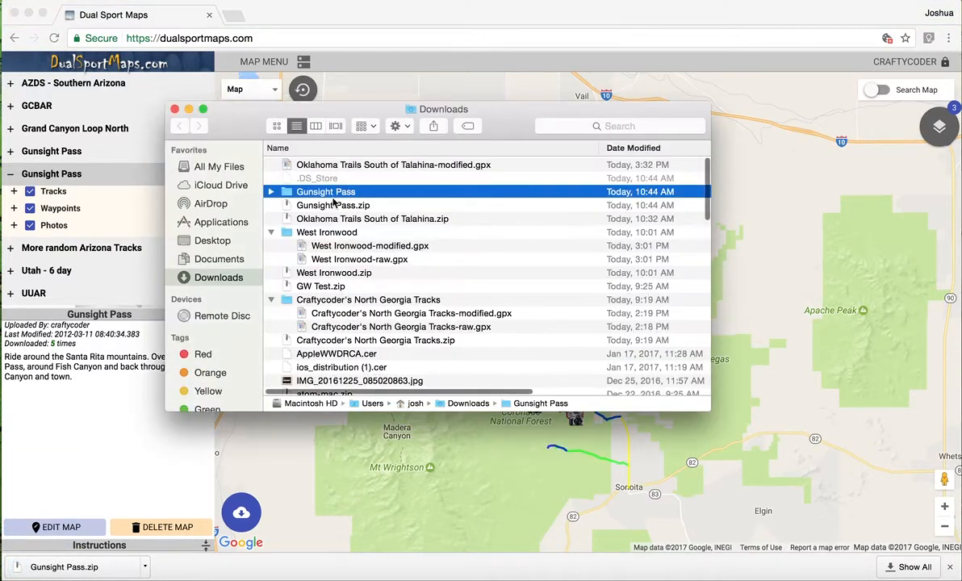
pyautogui.click(271, 192)
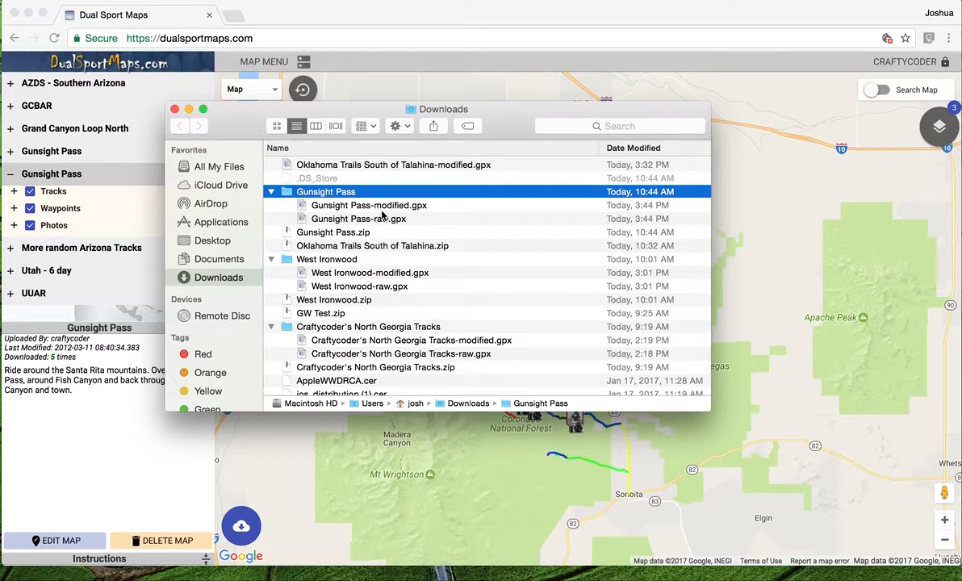
pyautogui.click(175, 110)
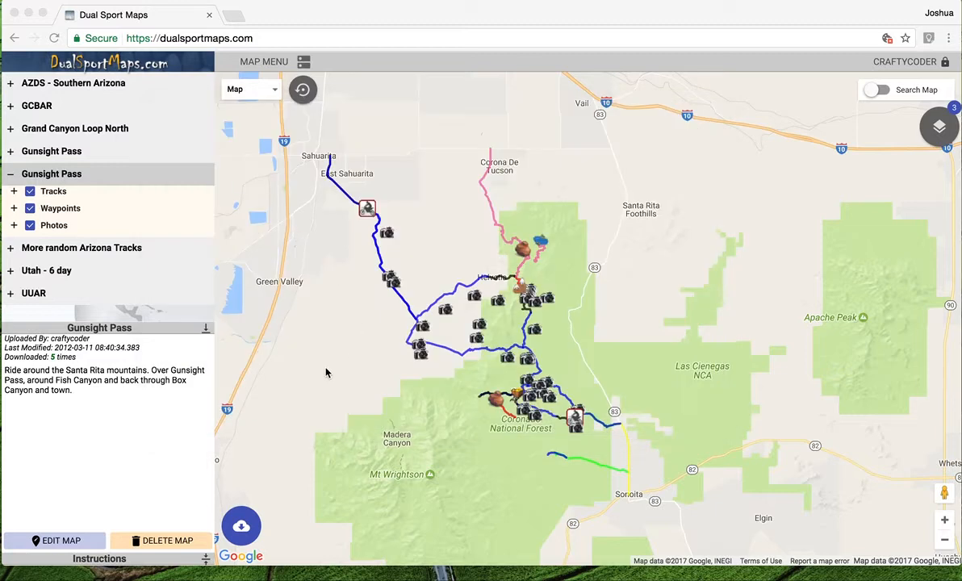
# Open the Gunsight Pass map for editing and look through its list of tracks.
pyautogui.click(58, 549)
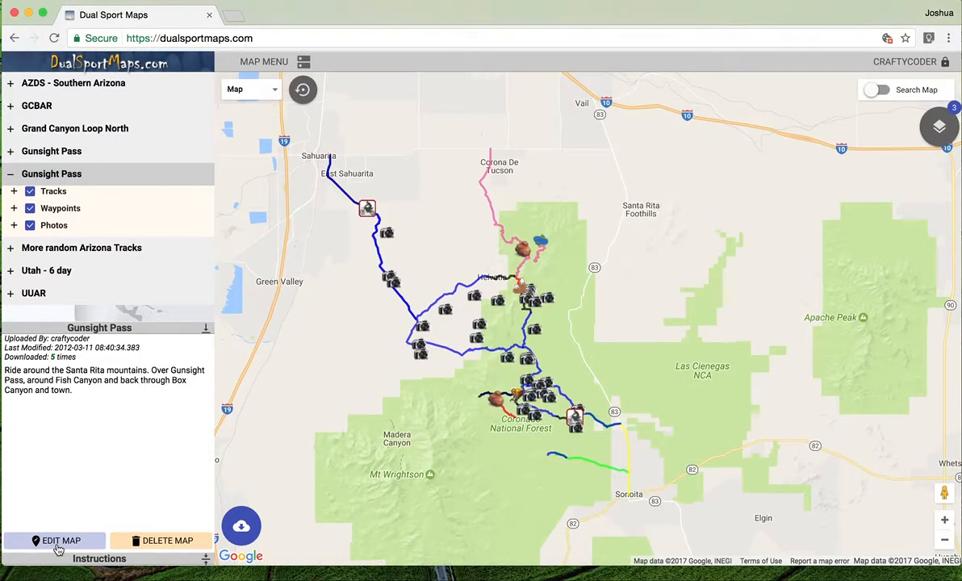
pyautogui.click(60, 541)
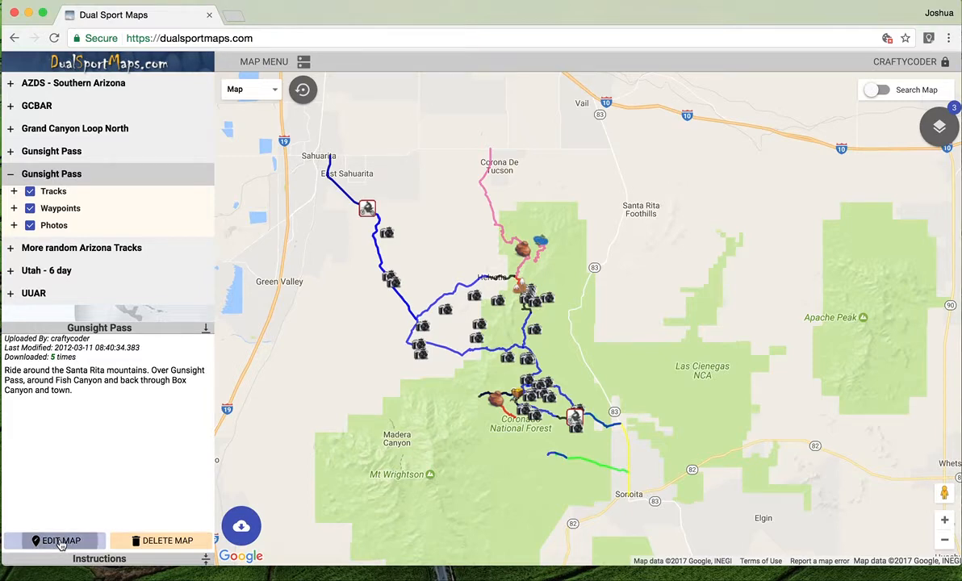
pyautogui.scroll(-5, 135, 206)
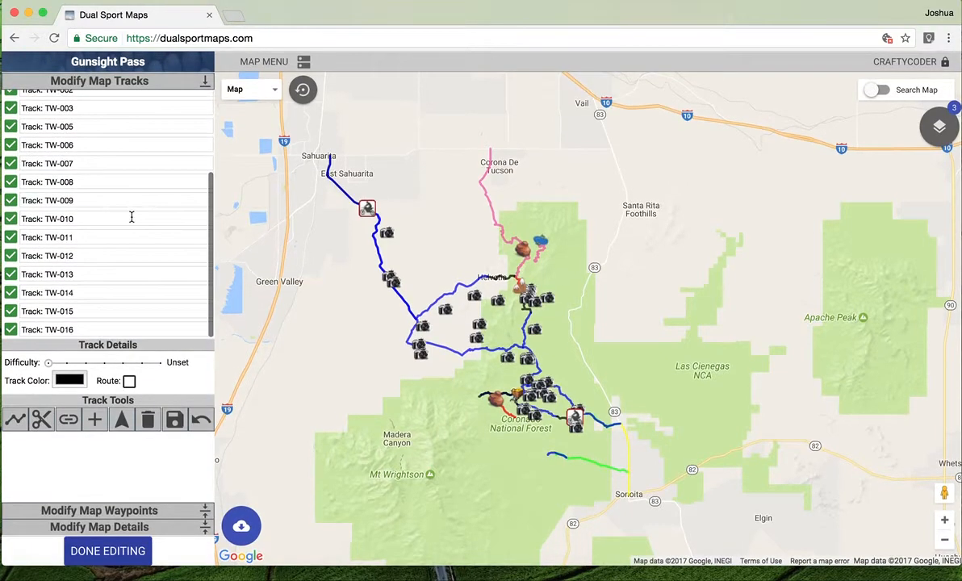
pyautogui.scroll(5, 133, 214)
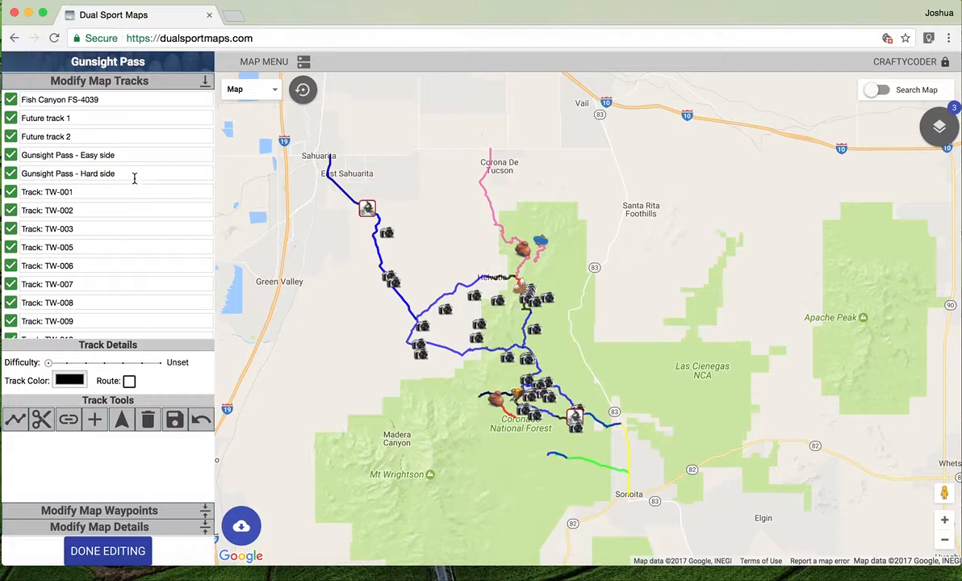
# Examine the difficulty, color and course of the "Gunsight Pass - Hard side" and "Gunsight Pass - Easy side" tracks.
pyautogui.click(134, 176)
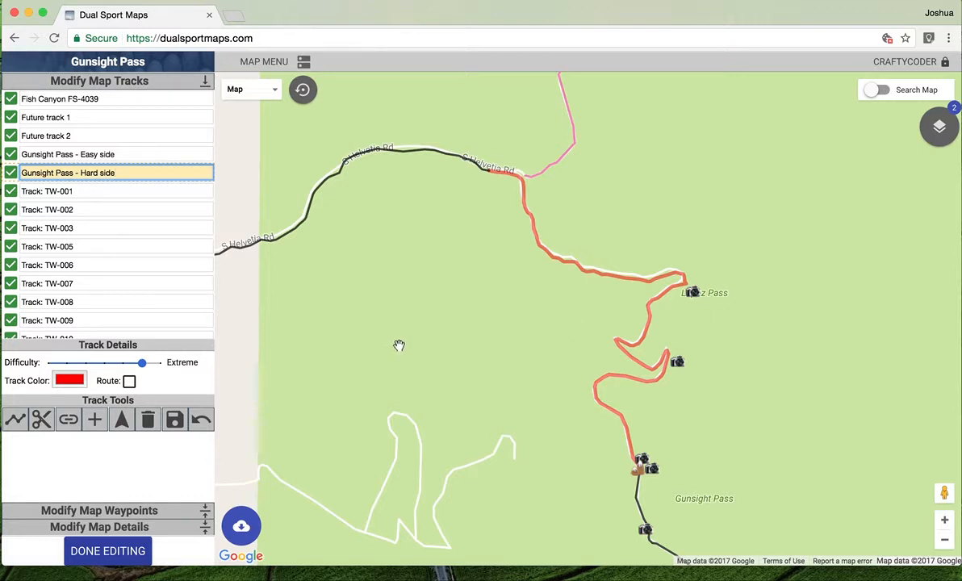
pyautogui.click(139, 155)
pyautogui.moveTo(363, 209); pyautogui.dragTo(328, 191)
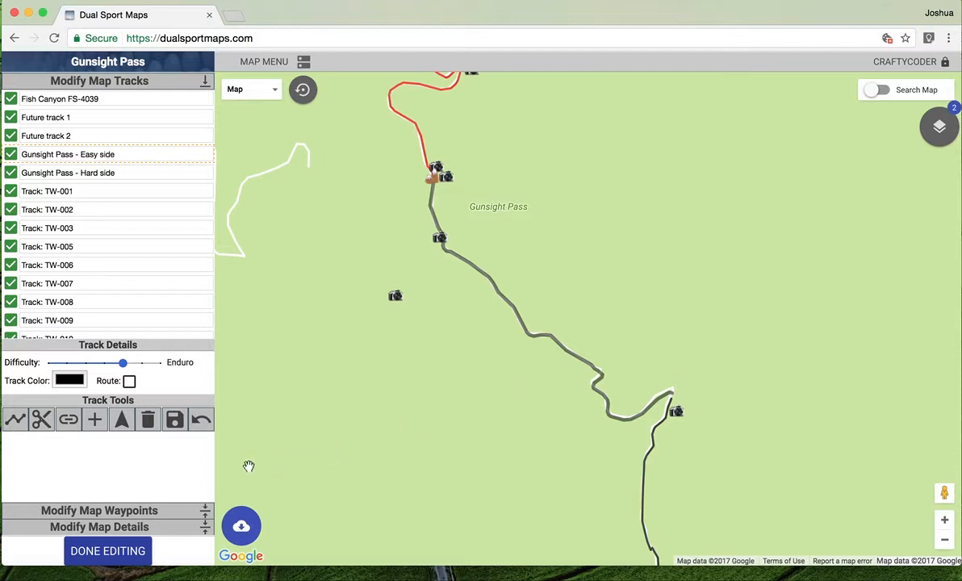
pyautogui.moveTo(438, 466); pyautogui.dragTo(437, 334)
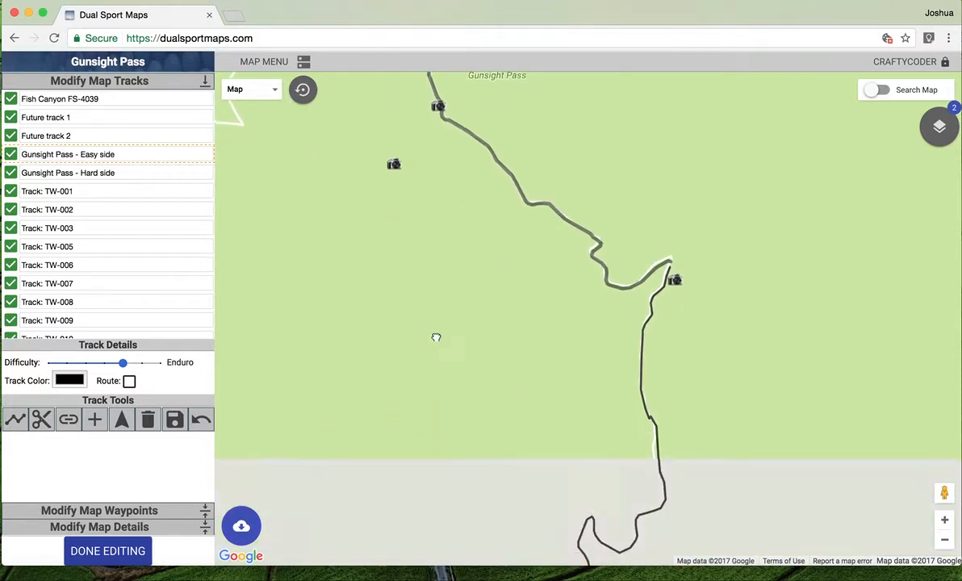
pyautogui.moveTo(395, 363); pyautogui.dragTo(438, 389)
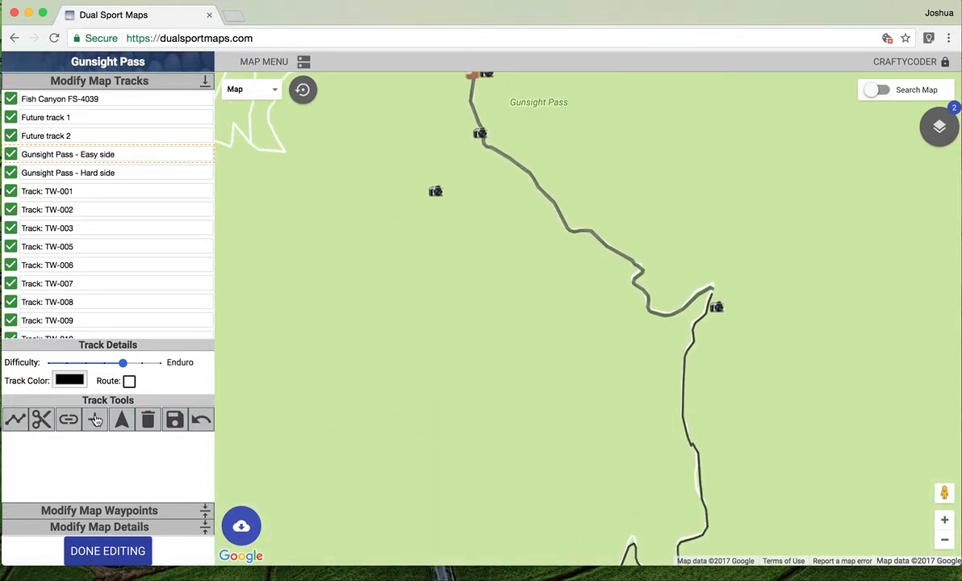
# Draw a new track roughly following the unmarked white road west of Gunsight Pass, from its eastern end to S Helvetia Rd.
pyautogui.moveTo(455, 331); pyautogui.dragTo(623, 522)
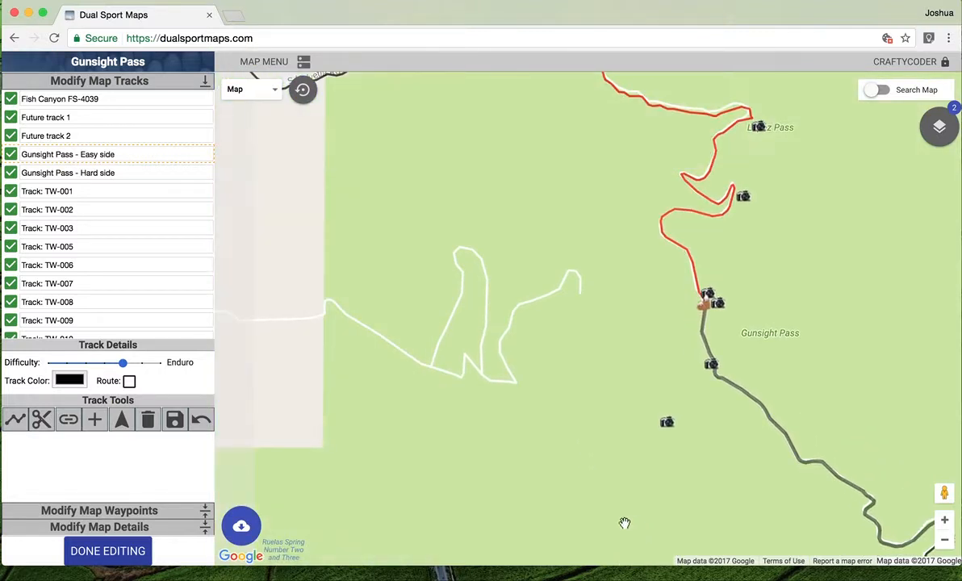
pyautogui.moveTo(458, 434); pyautogui.dragTo(625, 452)
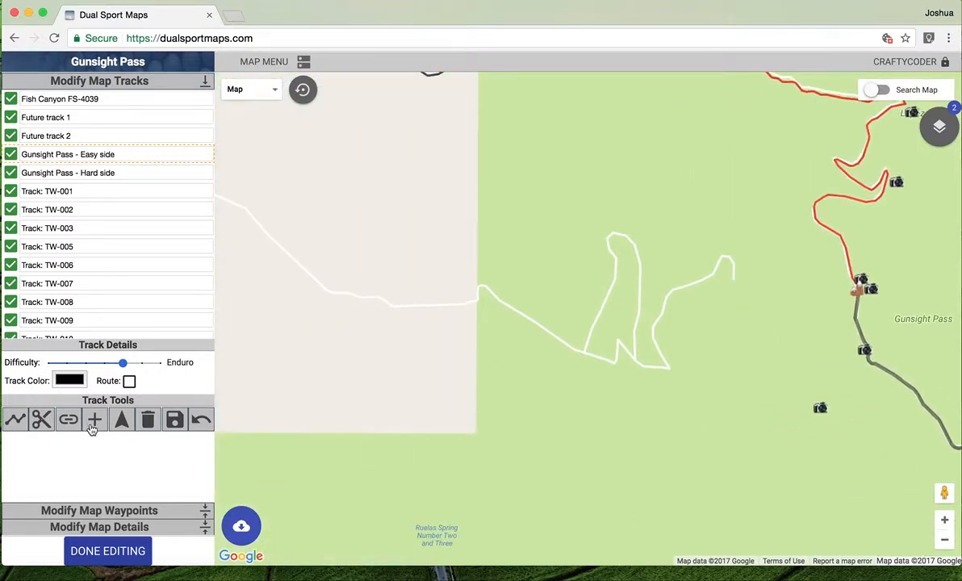
pyautogui.click(91, 427)
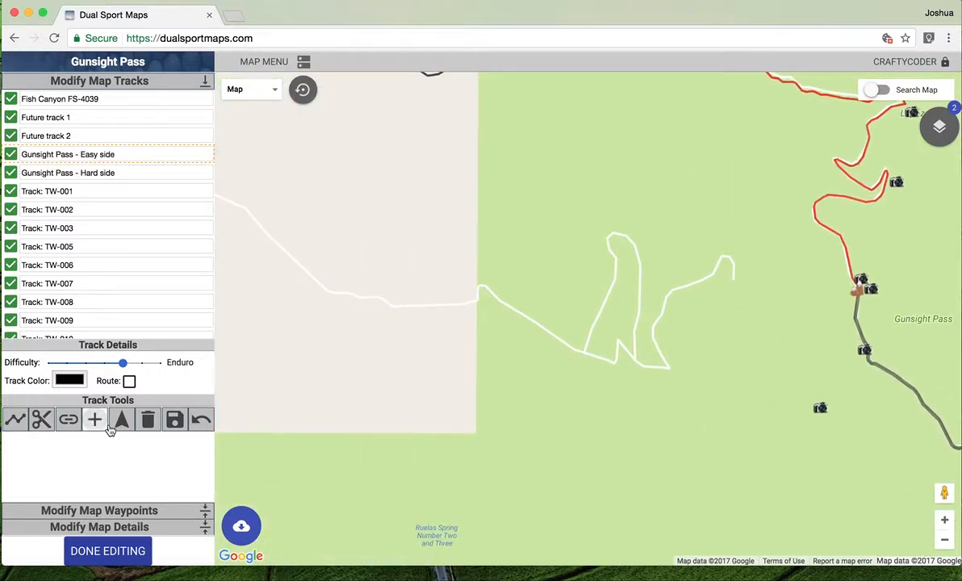
pyautogui.click(732, 276)
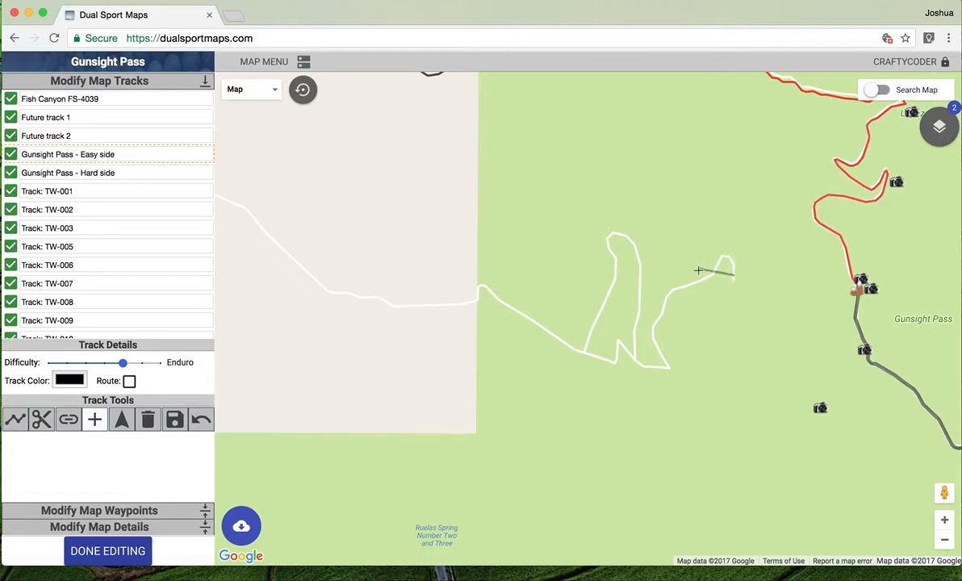
pyautogui.click(633, 359)
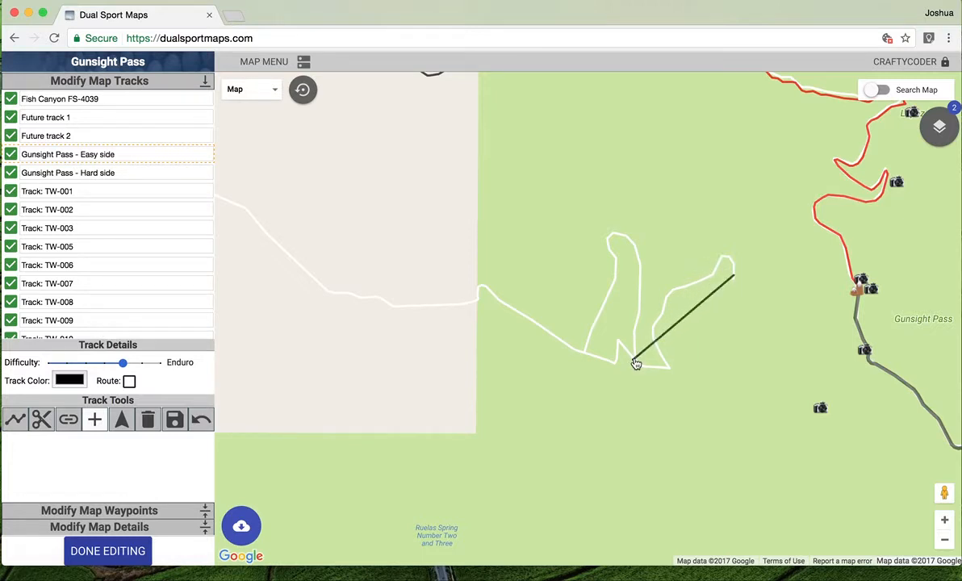
pyautogui.click(630, 240)
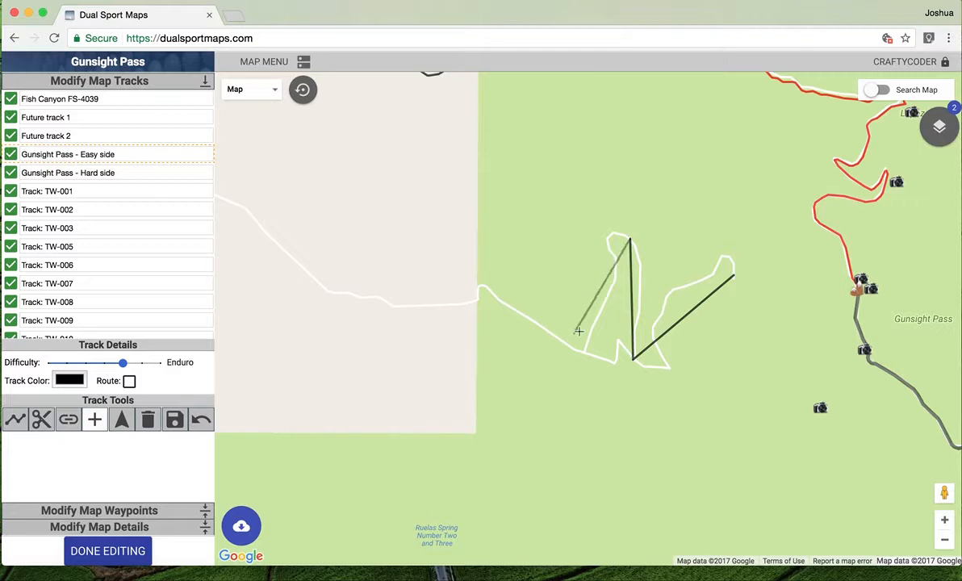
pyautogui.click(425, 306)
pyautogui.moveTo(378, 255); pyautogui.dragTo(707, 320)
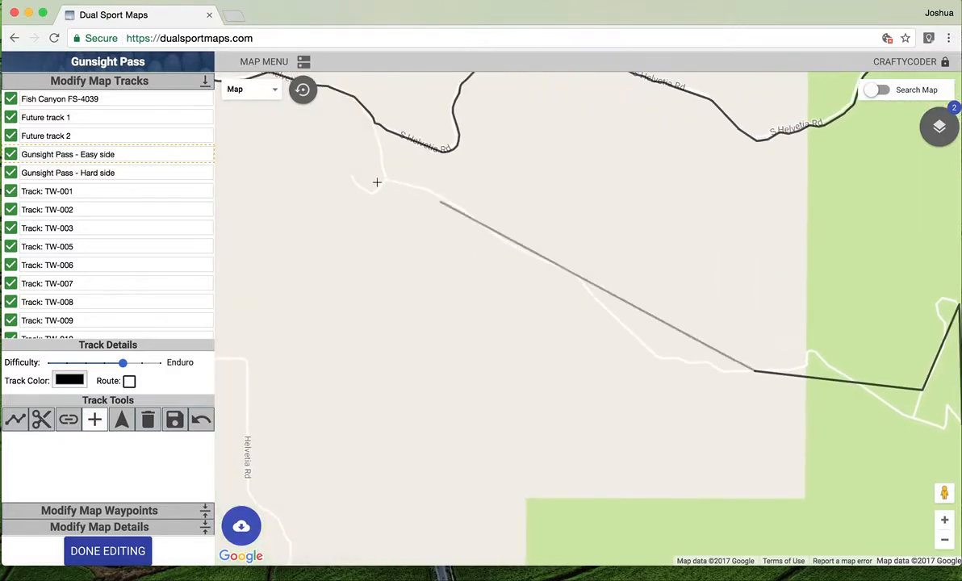
pyautogui.click(386, 179)
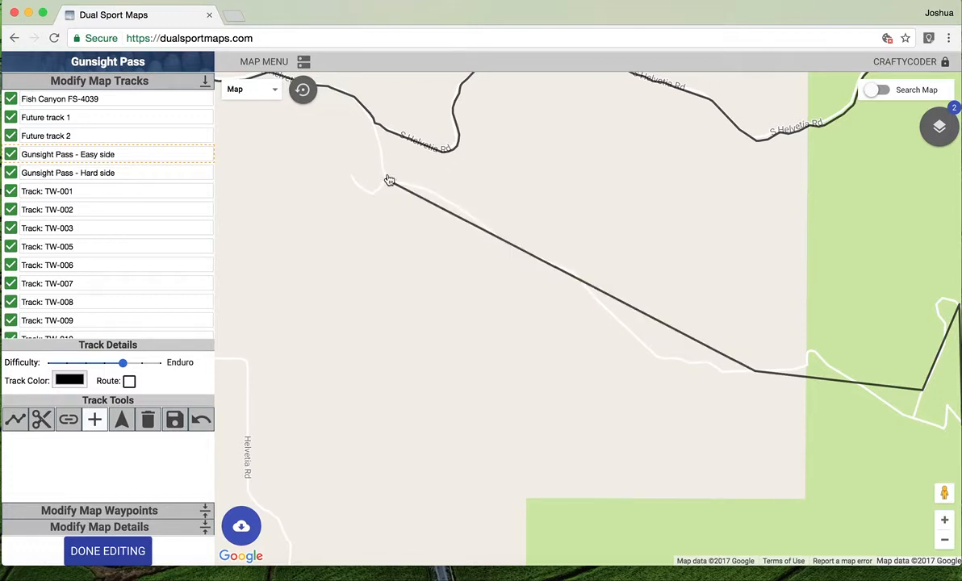
pyautogui.click(375, 131)
pyautogui.moveTo(516, 358); pyautogui.dragTo(485, 336)
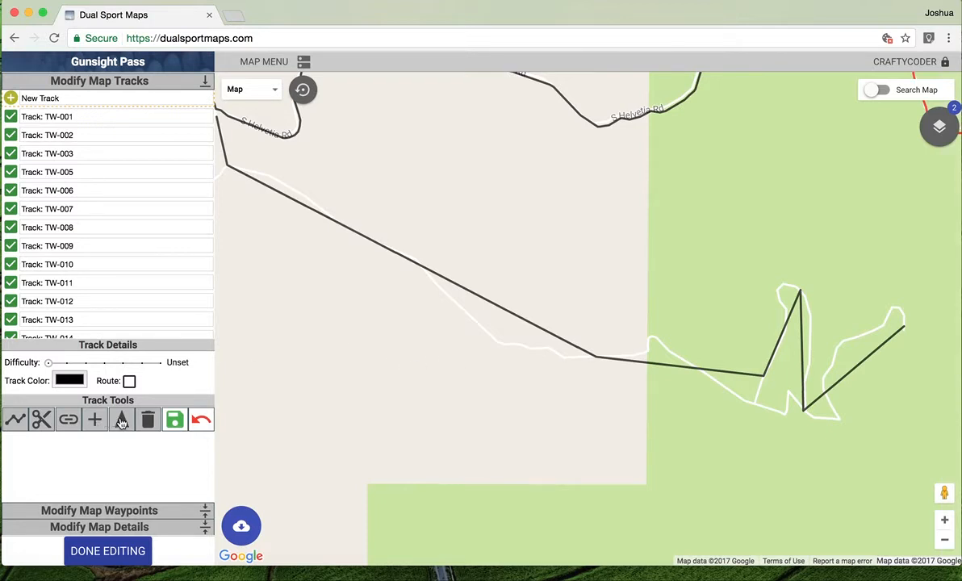
# Try snapping the new track to the road from its eastern end to the bend just below S Helvetia Rd, and reject the result.
pyautogui.click(121, 420)
pyautogui.click(903, 327)
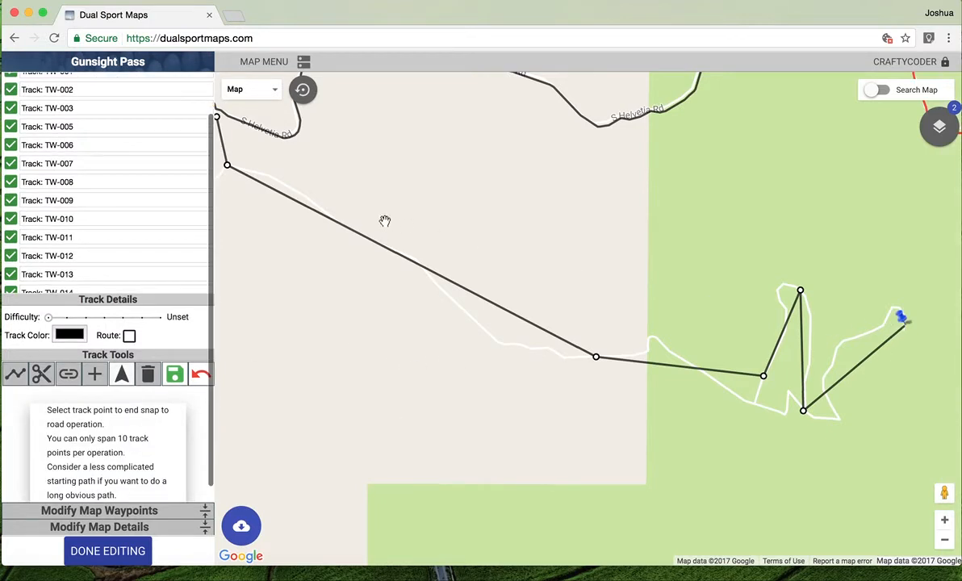
pyautogui.click(227, 164)
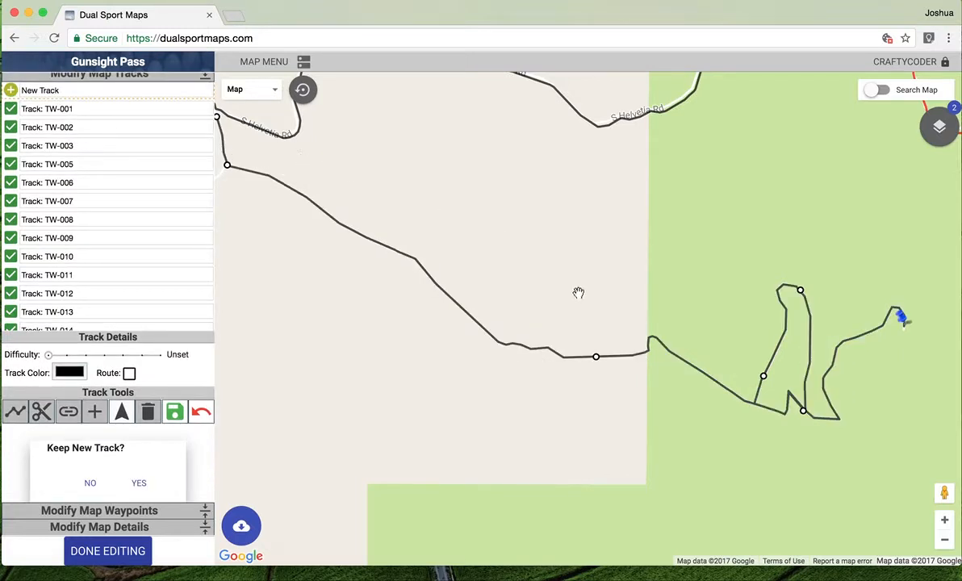
pyautogui.click(90, 484)
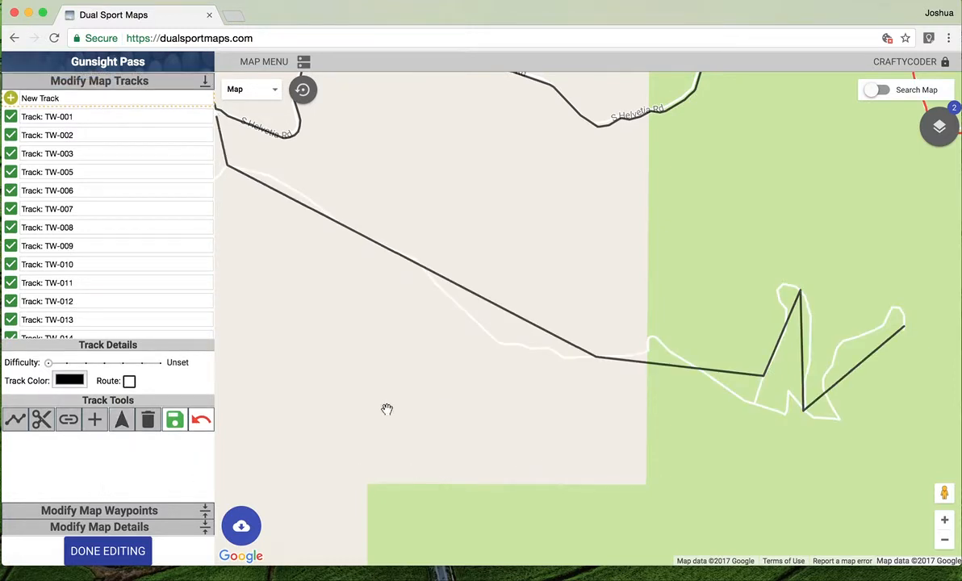
# Reshape the new track by moving its lowest point slightly southeast and adding a point midway along the loop's eastern side.
pyautogui.click(16, 419)
pyautogui.moveTo(804, 412); pyautogui.dragTo(813, 416)
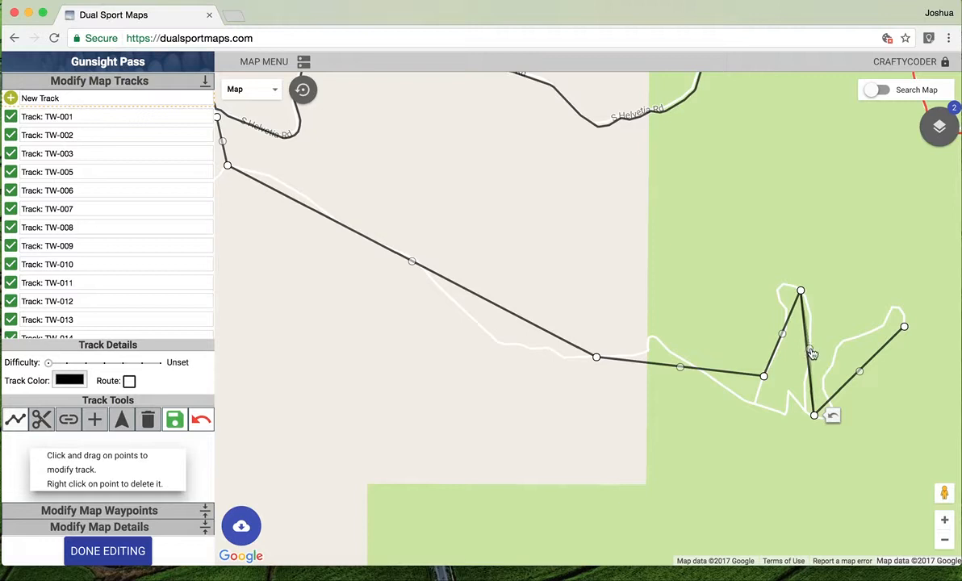
pyautogui.moveTo(810, 352); pyautogui.dragTo(808, 349)
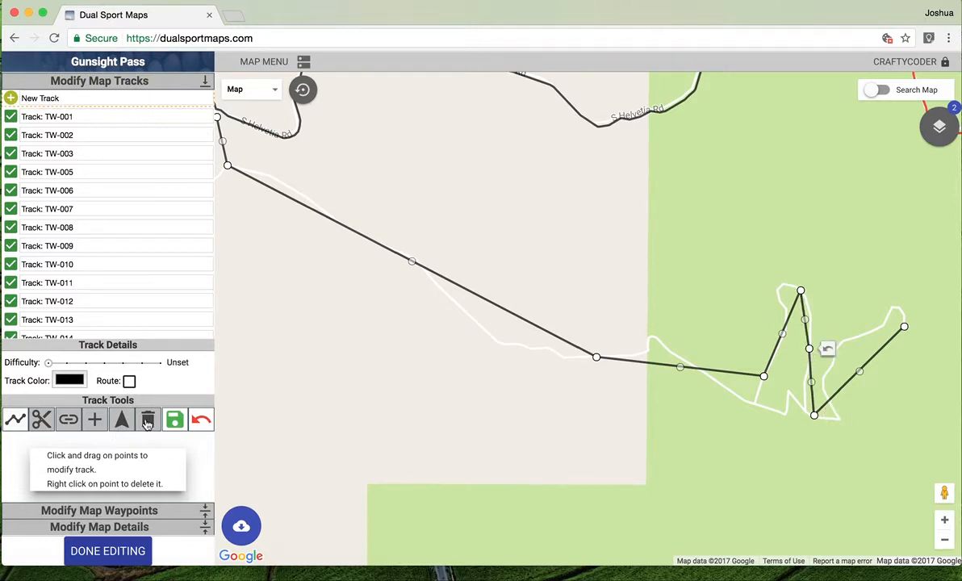
# Snap the whole new track to the road, from its eastern end to S Helvetia Rd, and keep the snapped track.
pyautogui.click(122, 419)
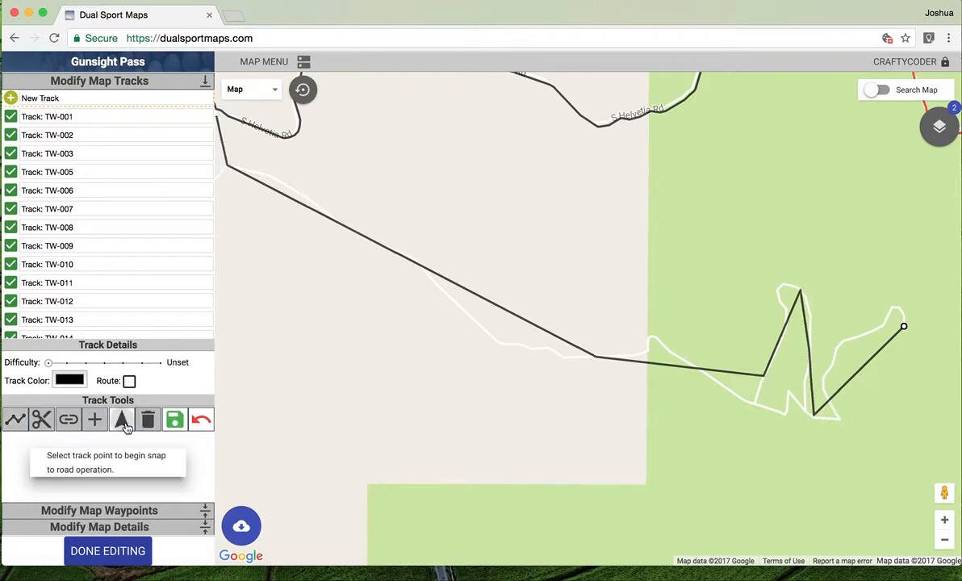
pyautogui.click(903, 328)
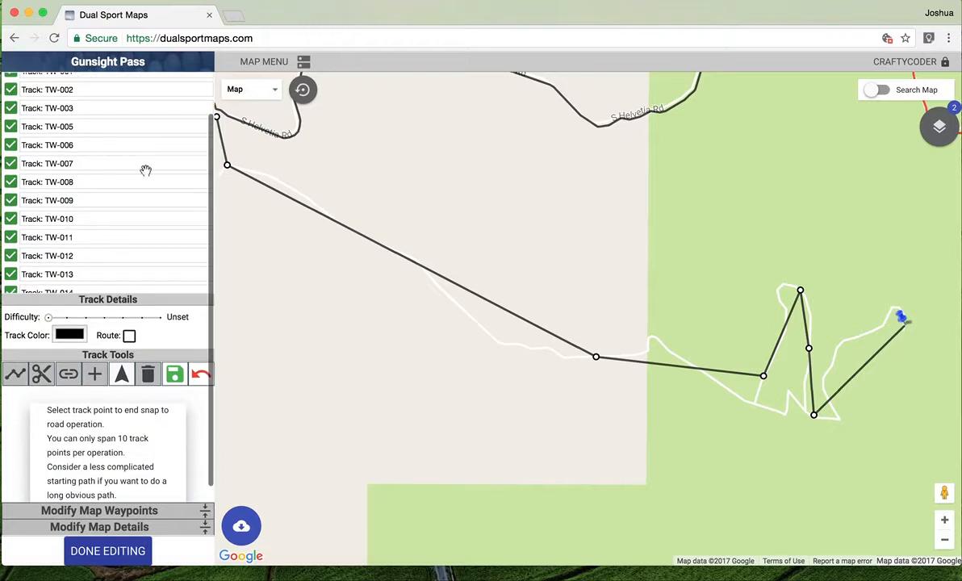
pyautogui.click(217, 119)
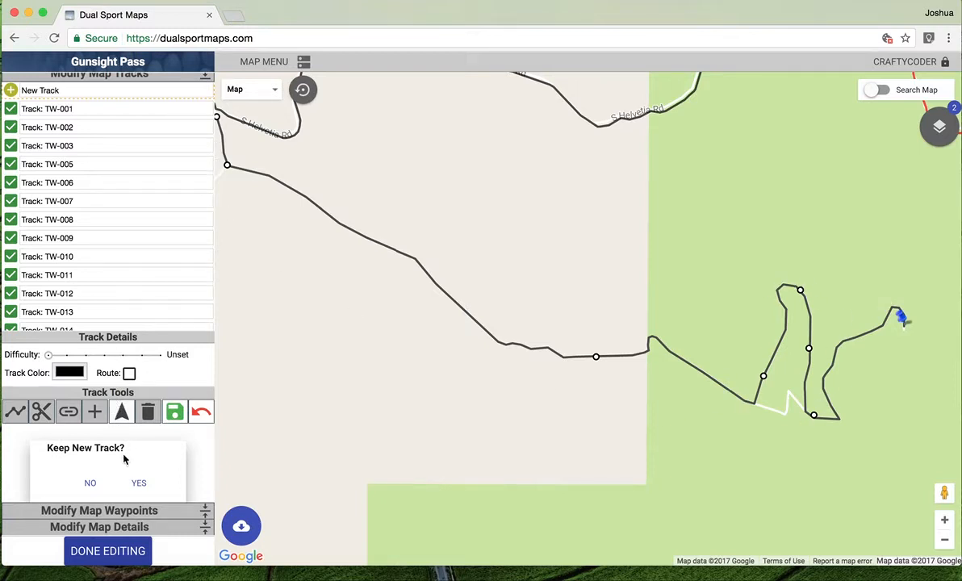
pyautogui.click(140, 482)
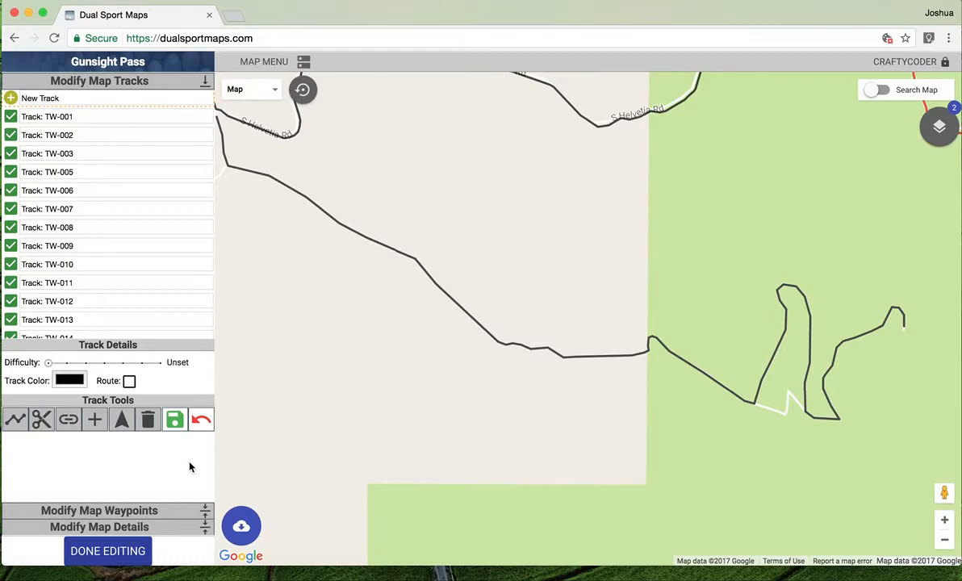
# Set the new track's color to bright blue.
pyautogui.click(71, 381)
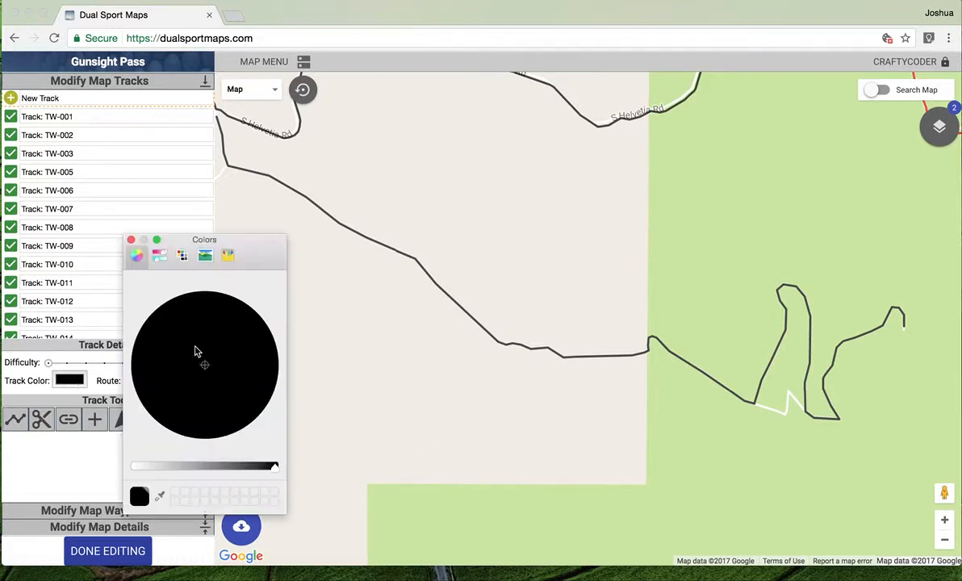
pyautogui.moveTo(159, 473); pyautogui.dragTo(134, 471)
pyautogui.click(165, 416)
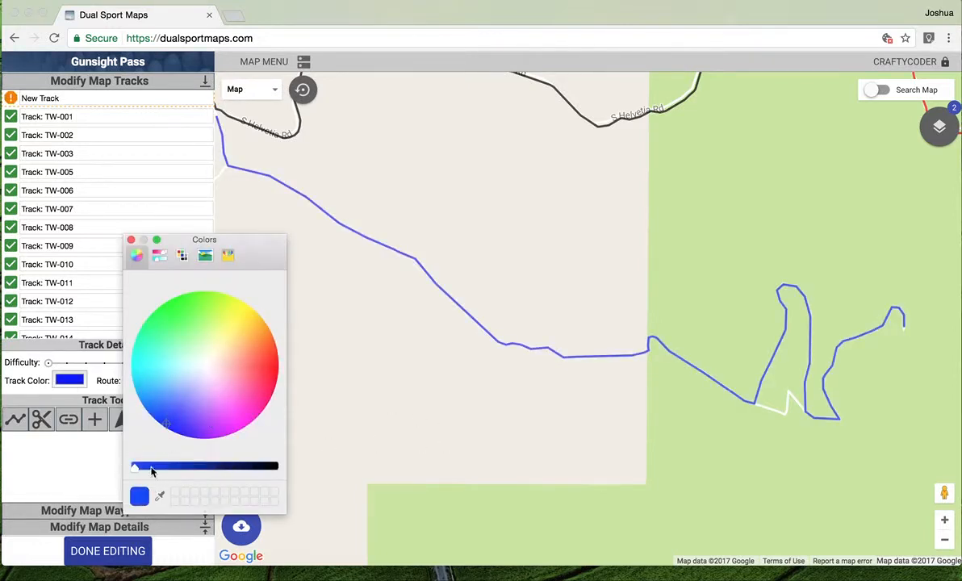
pyautogui.click(131, 240)
pyautogui.moveTo(346, 325); pyautogui.dragTo(401, 363)
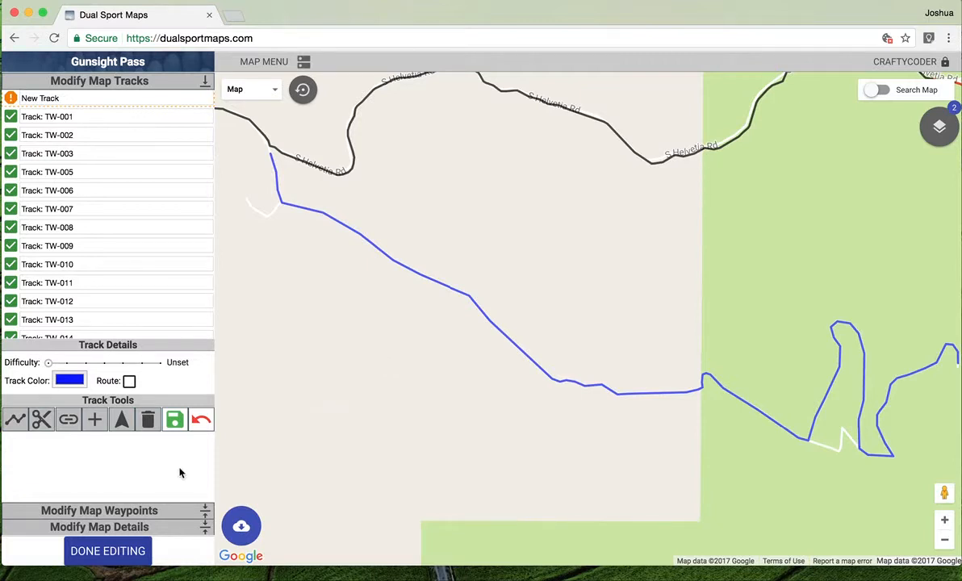
# Finish editing the Gunsight Pass map and undo the unsaved track changes.
pyautogui.click(97, 549)
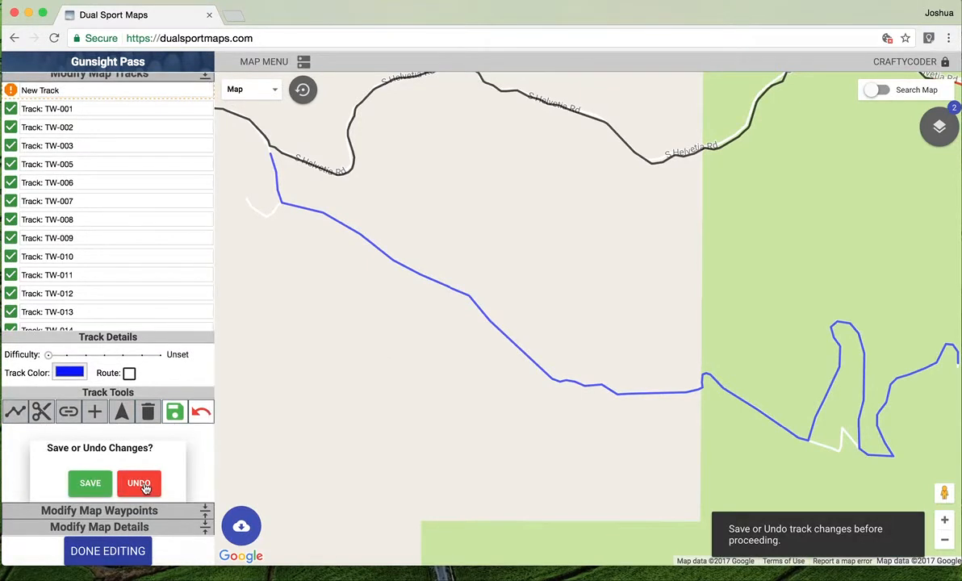
pyautogui.click(142, 484)
pyautogui.moveTo(805, 404); pyautogui.dragTo(571, 441)
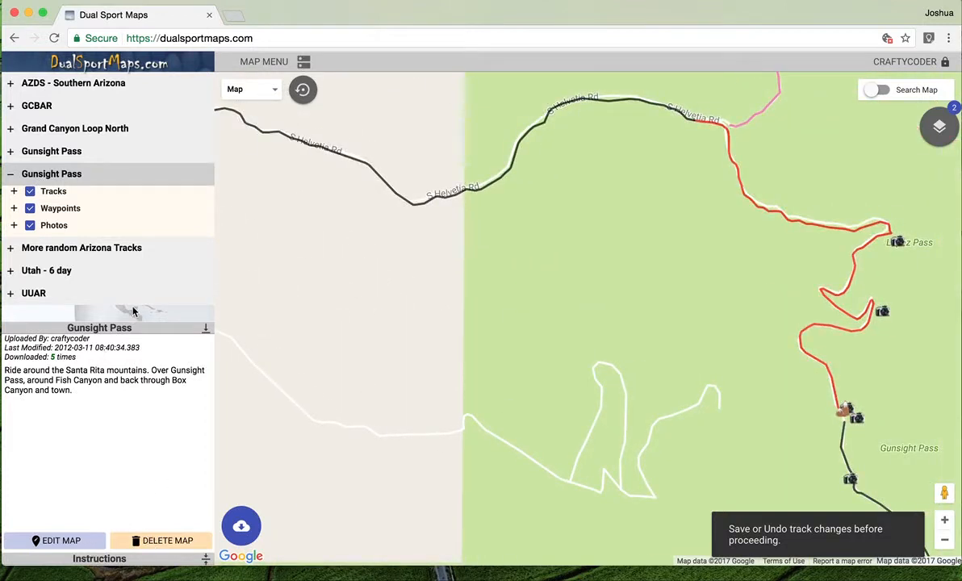
# Reopen the Gunsight Pass map for editing and add a waypoint on the unmarked white road west of Gunsight Pass.
pyautogui.click(56, 539)
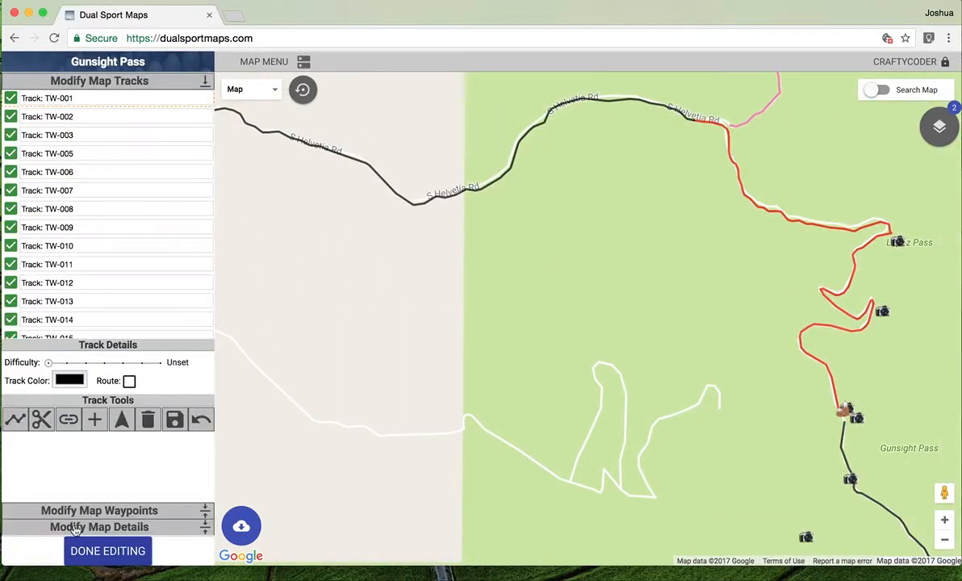
pyautogui.click(110, 511)
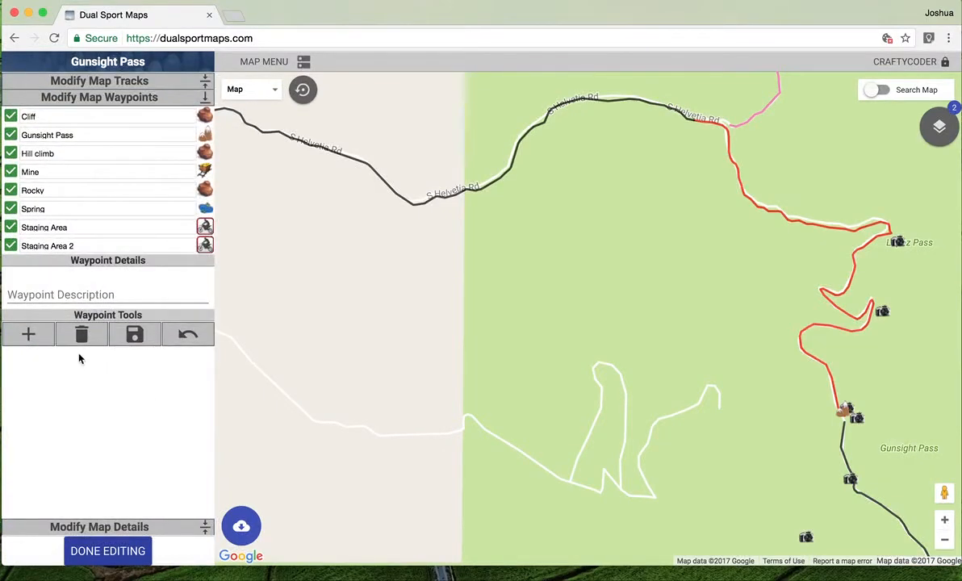
pyautogui.click(498, 440)
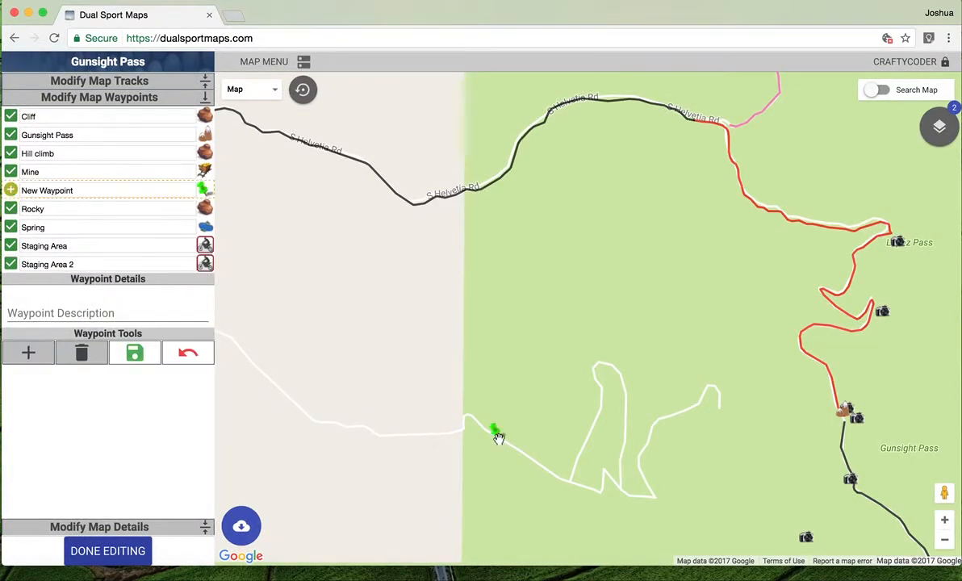
# Try the red-and-yellow square icon on the new waypoint, then give it the brown icon used by the Rocky waypoint.
pyautogui.click(202, 188)
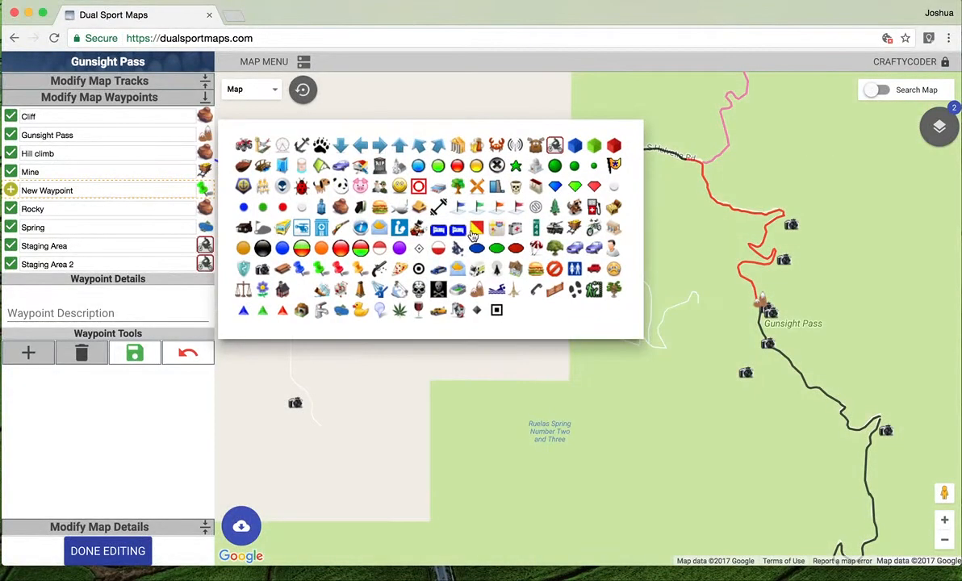
pyautogui.click(475, 230)
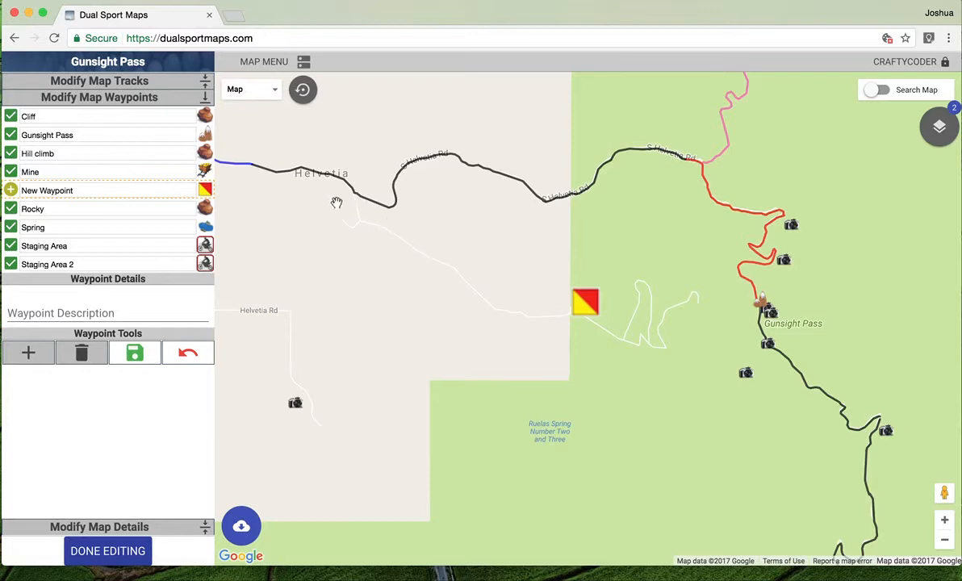
pyautogui.click(202, 188)
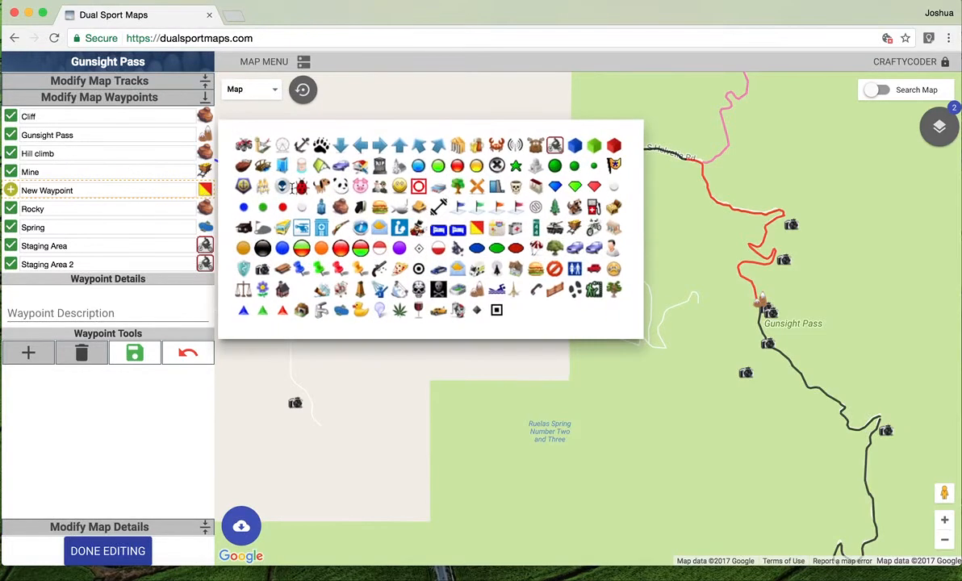
pyautogui.click(341, 206)
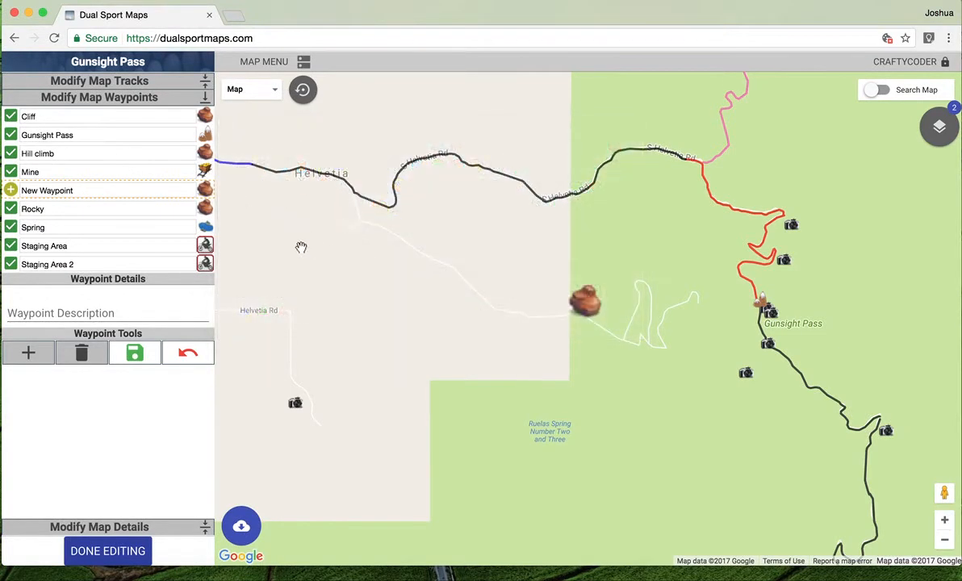
pyautogui.click(147, 208)
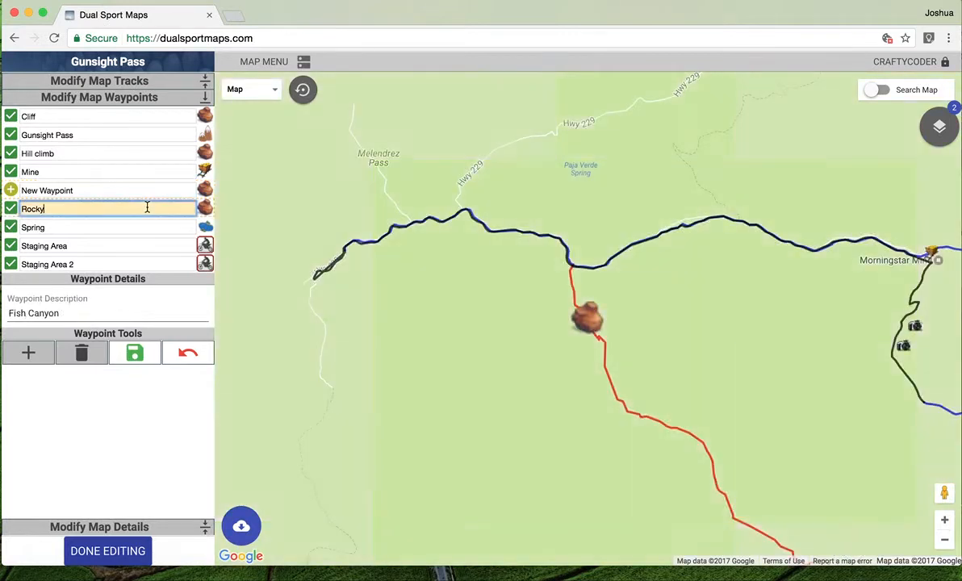
pyautogui.click(148, 194)
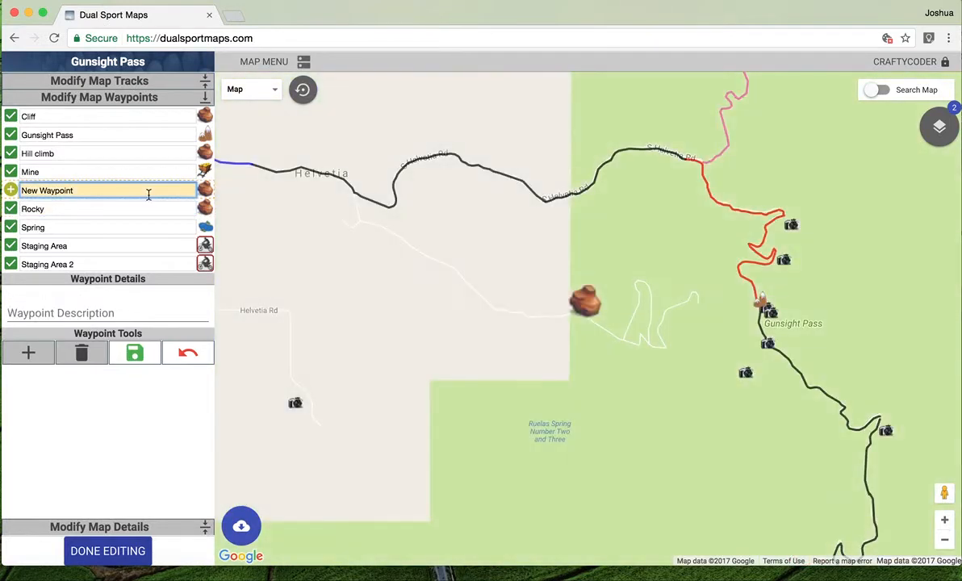
# Undo the new waypoint and finish editing the Gunsight Pass map.
pyautogui.click(184, 353)
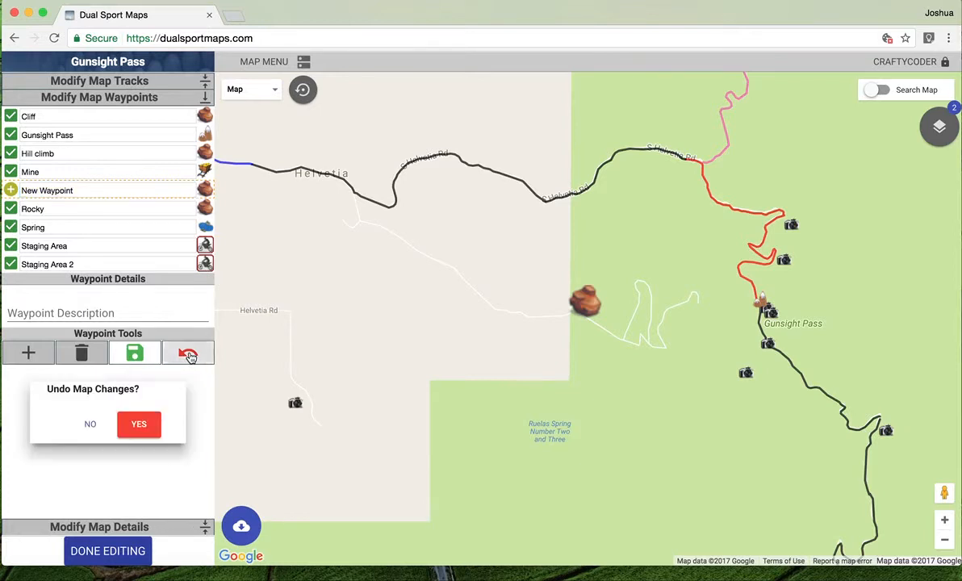
pyautogui.click(135, 428)
pyautogui.click(102, 553)
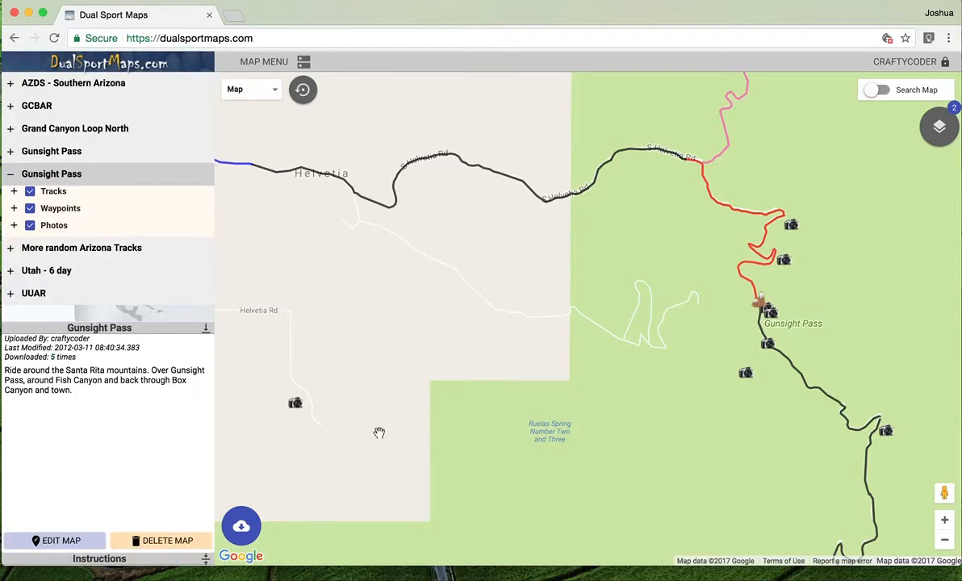
# Return to the overview of all maps and open the Blank Map Test map in Georgia for editing.
pyautogui.moveTo(550, 426); pyautogui.dragTo(430, 412)
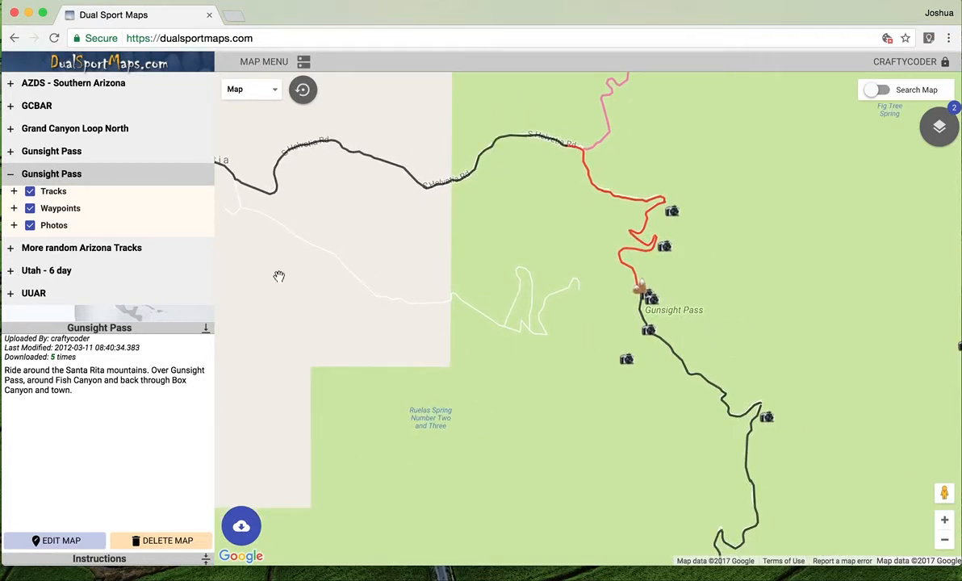
pyautogui.click(303, 90)
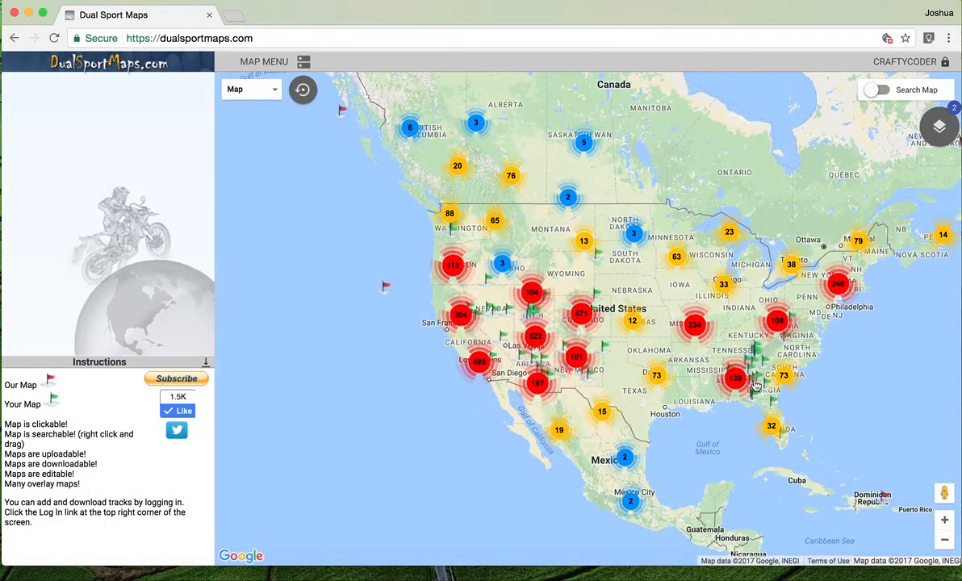
pyautogui.moveTo(757, 387); pyautogui.dragTo(672, 377)
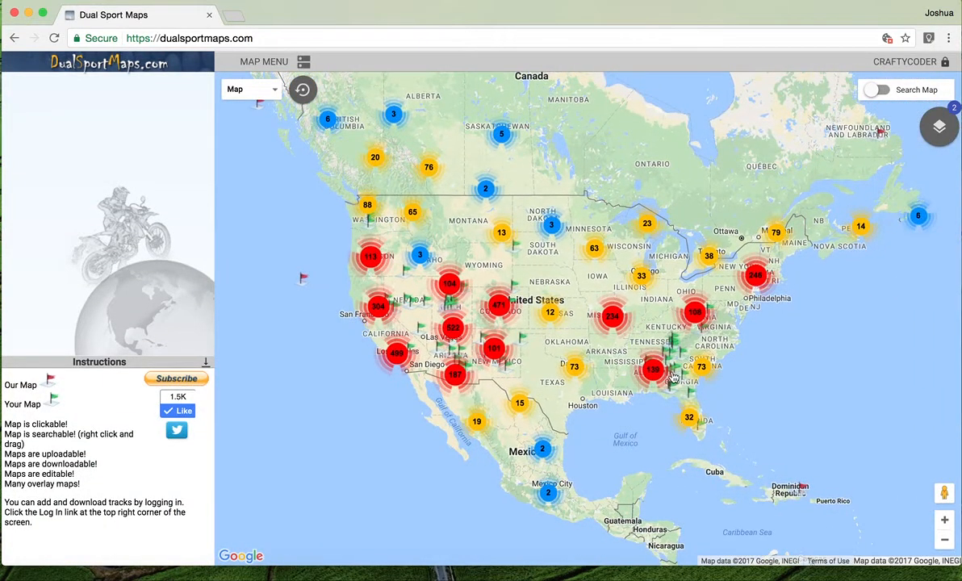
pyautogui.click(671, 356)
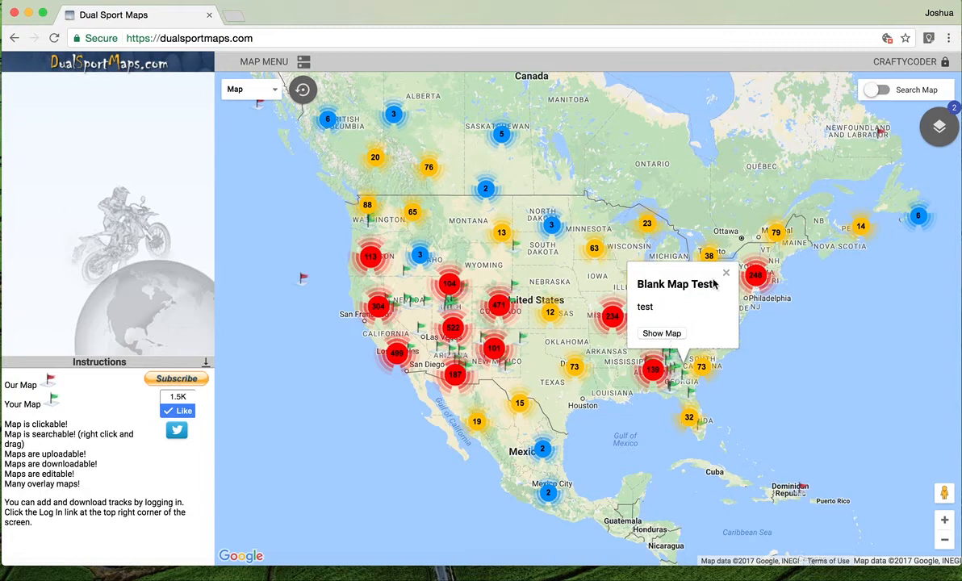
pyautogui.click(661, 333)
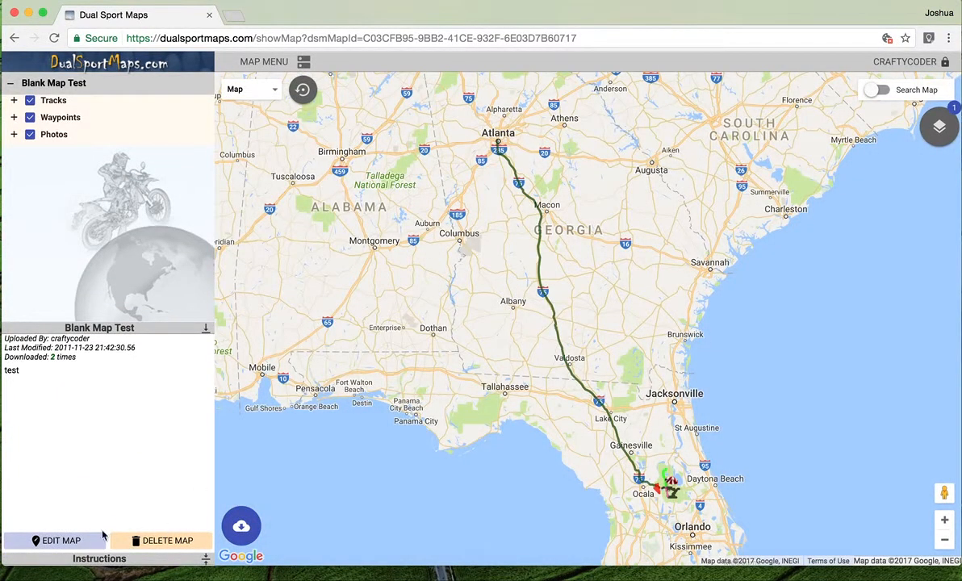
pyautogui.click(80, 541)
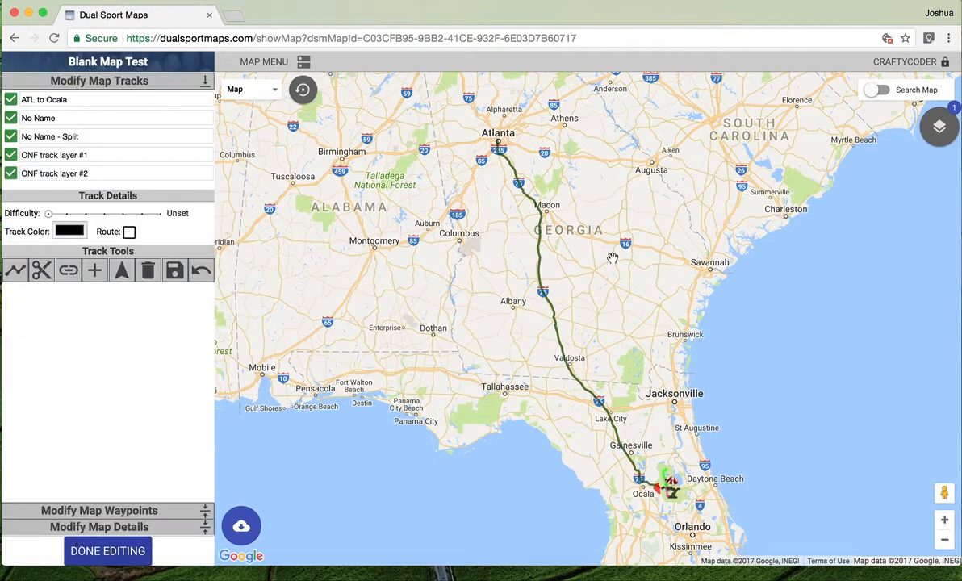
# Overlay the "GA County Maps=Quitman-Stewart" map and examine its roads up close.
pyautogui.scroll(2, 482, 233)
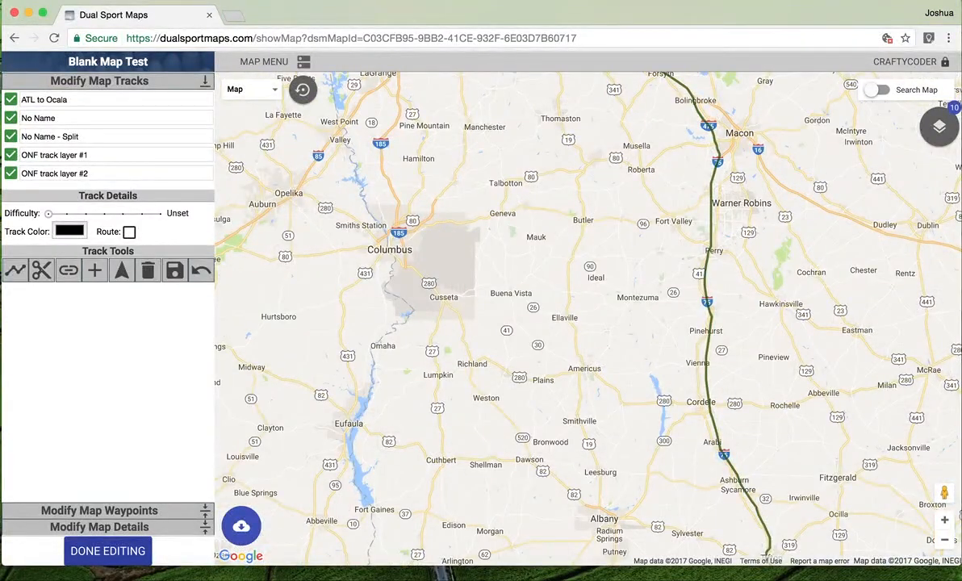
pyautogui.click(944, 132)
pyautogui.click(879, 136)
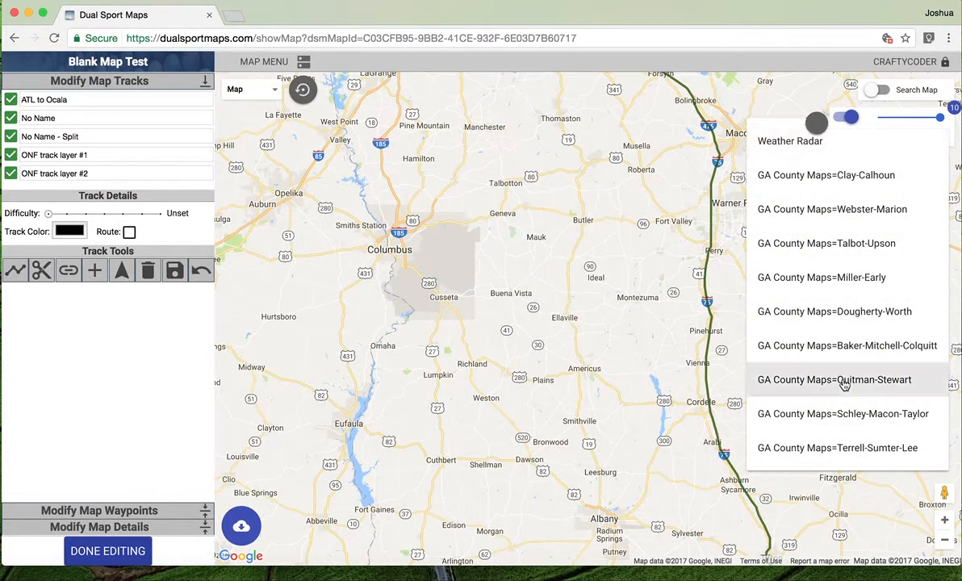
pyautogui.click(781, 381)
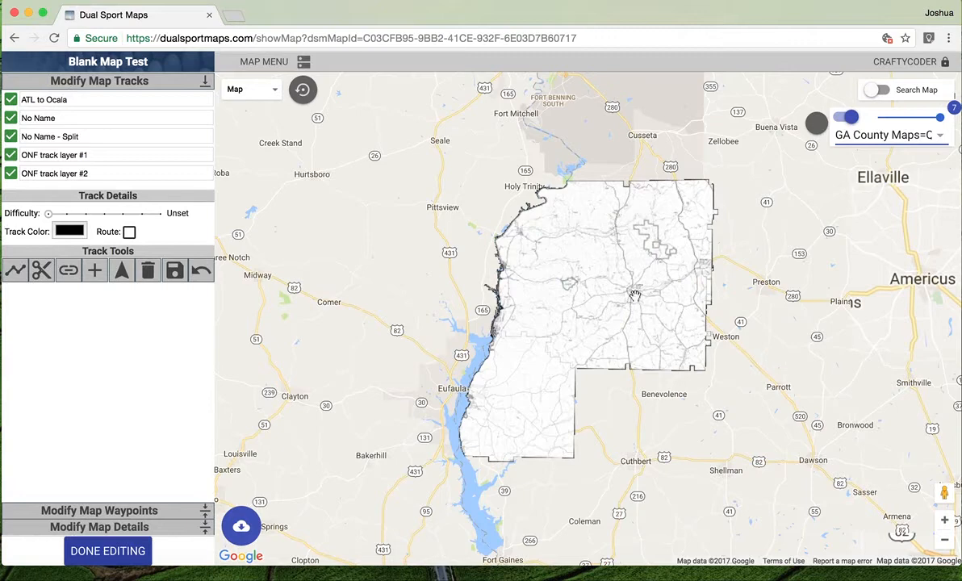
pyautogui.scroll(1, 637, 291)
pyautogui.scroll(2, 636, 291)
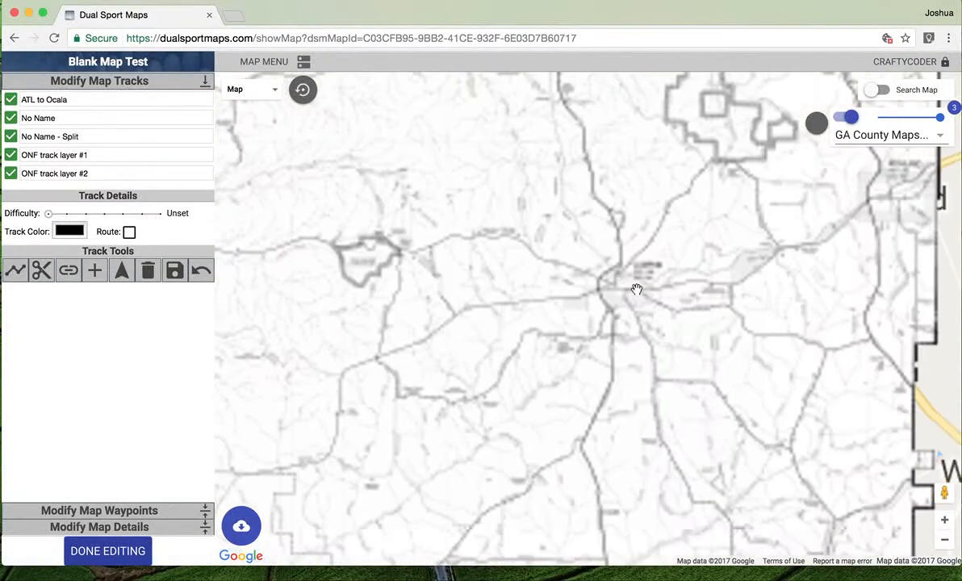
# Draw a new track from Lumpkin past Westbrook Rd, down Dairy Rd to Carter Spur Rd, and along Africa Rd to the eastern county line.
pyautogui.moveTo(611, 283); pyautogui.dragTo(481, 286)
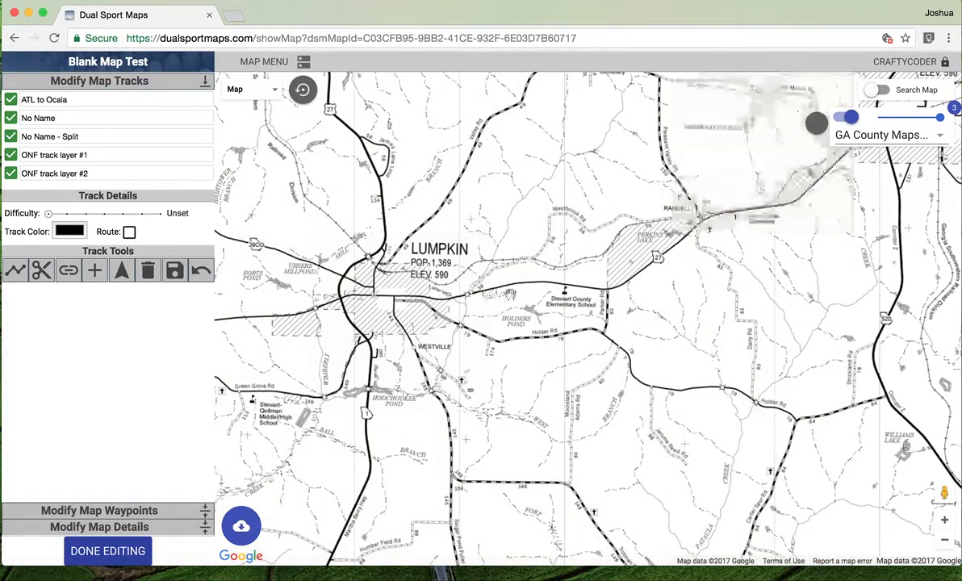
pyautogui.moveTo(509, 293); pyautogui.dragTo(421, 287)
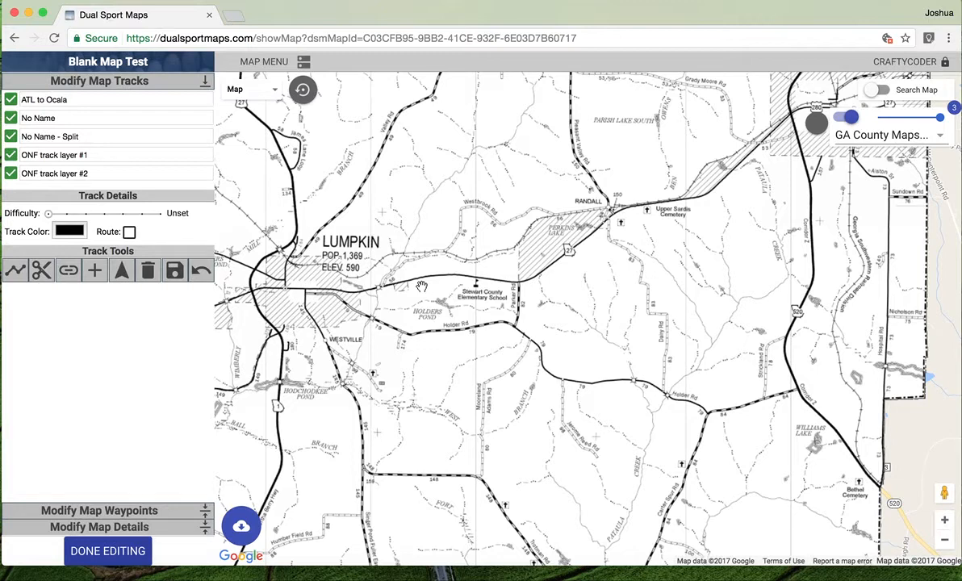
pyautogui.moveTo(638, 353); pyautogui.dragTo(588, 303)
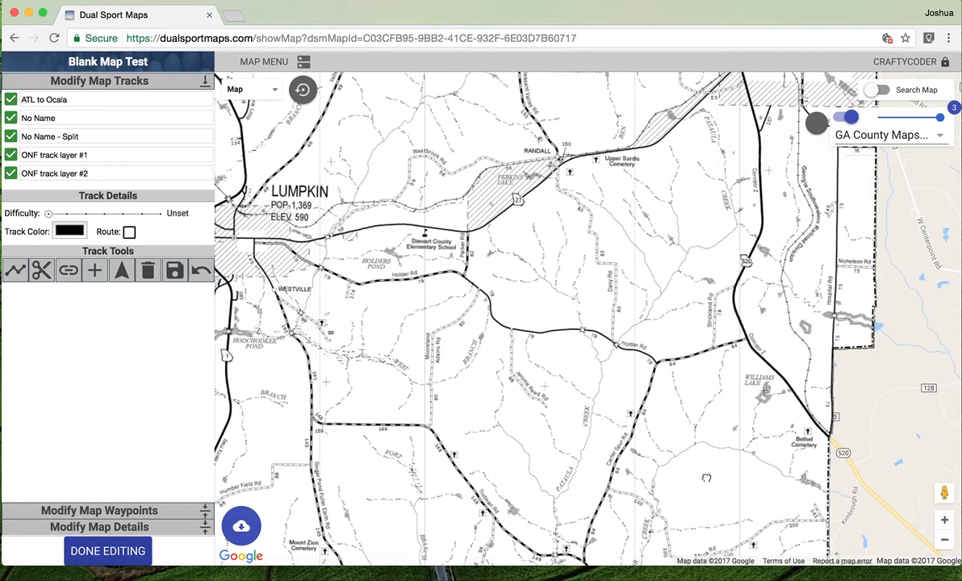
pyautogui.moveTo(706, 477); pyautogui.dragTo(731, 437)
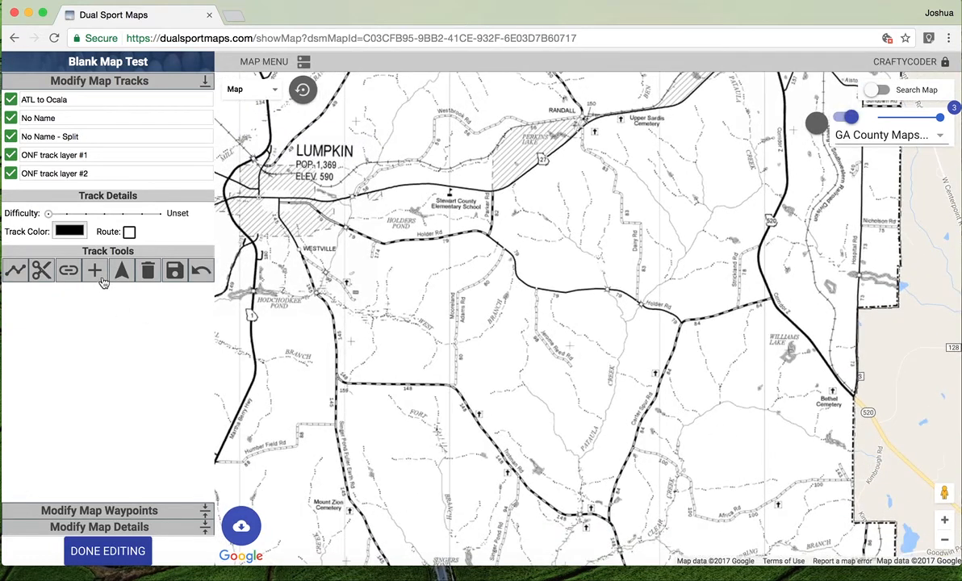
pyautogui.click(95, 272)
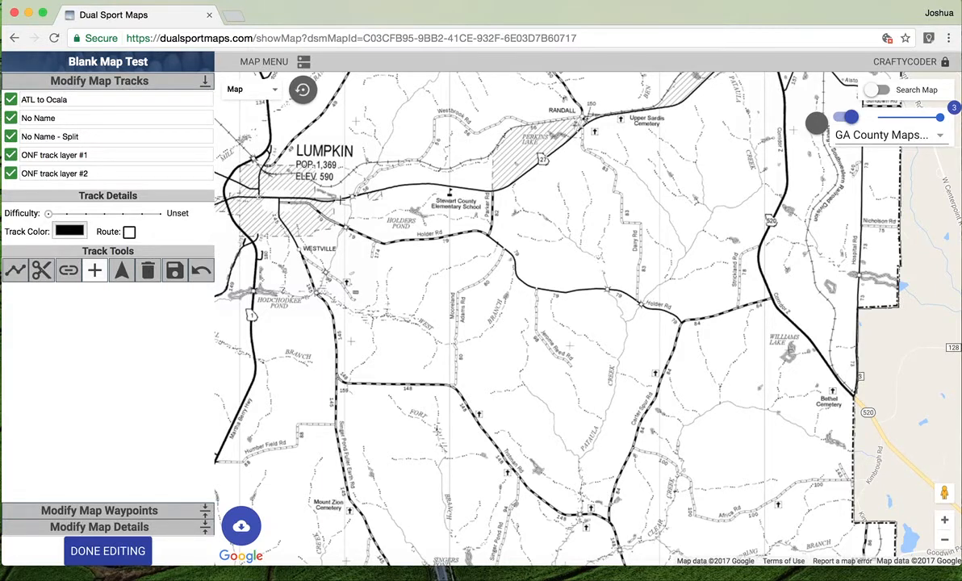
pyautogui.click(489, 127)
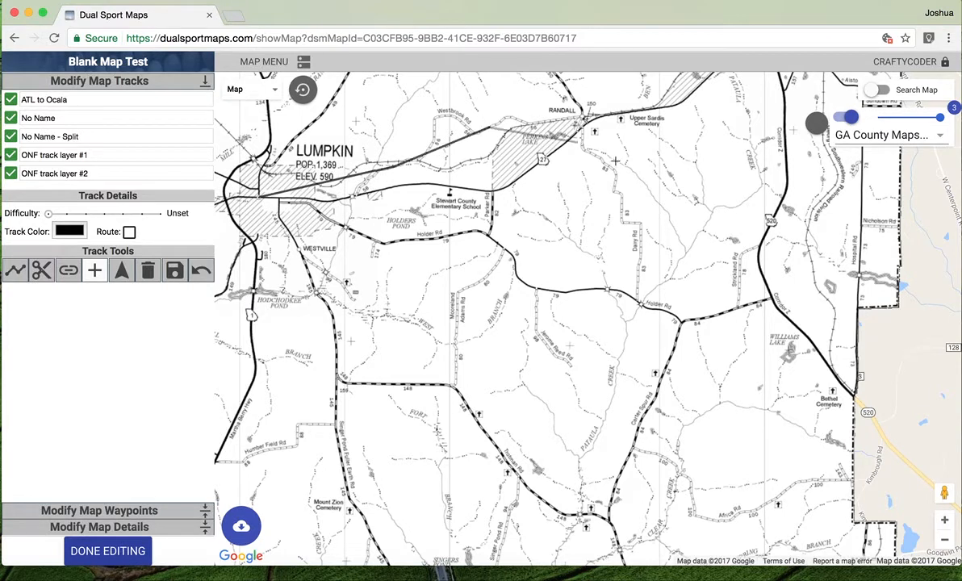
pyautogui.click(615, 171)
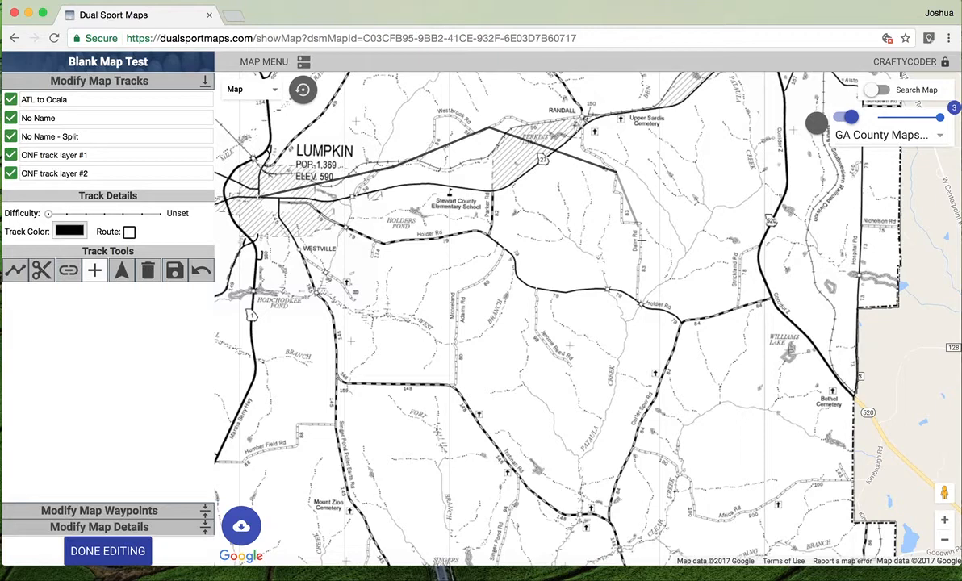
pyautogui.click(638, 279)
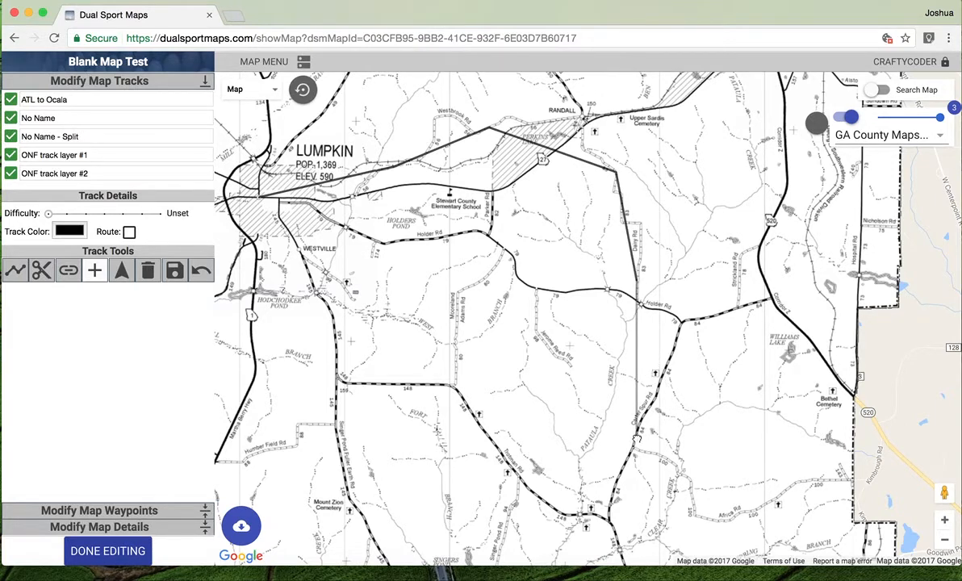
pyautogui.click(636, 437)
pyautogui.click(710, 518)
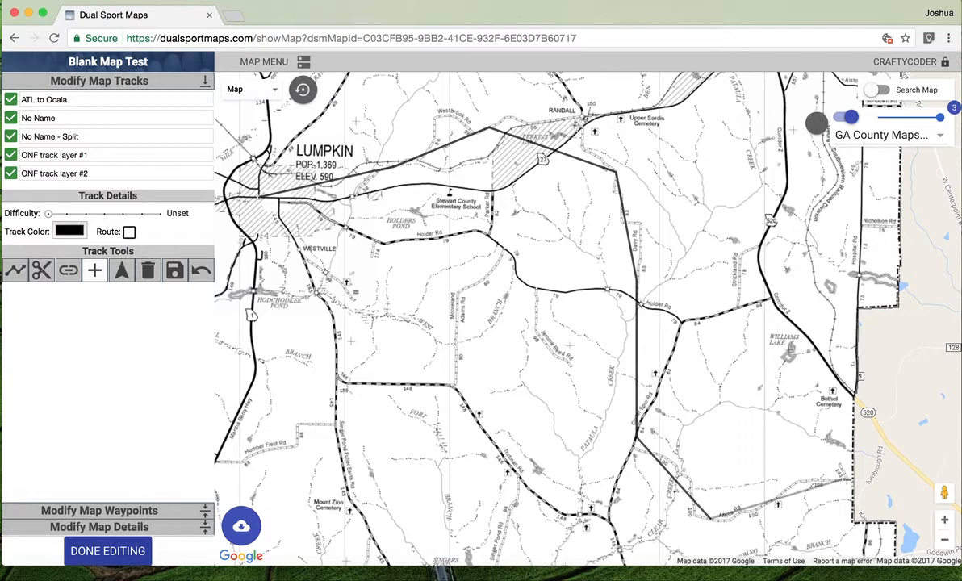
pyautogui.click(848, 479)
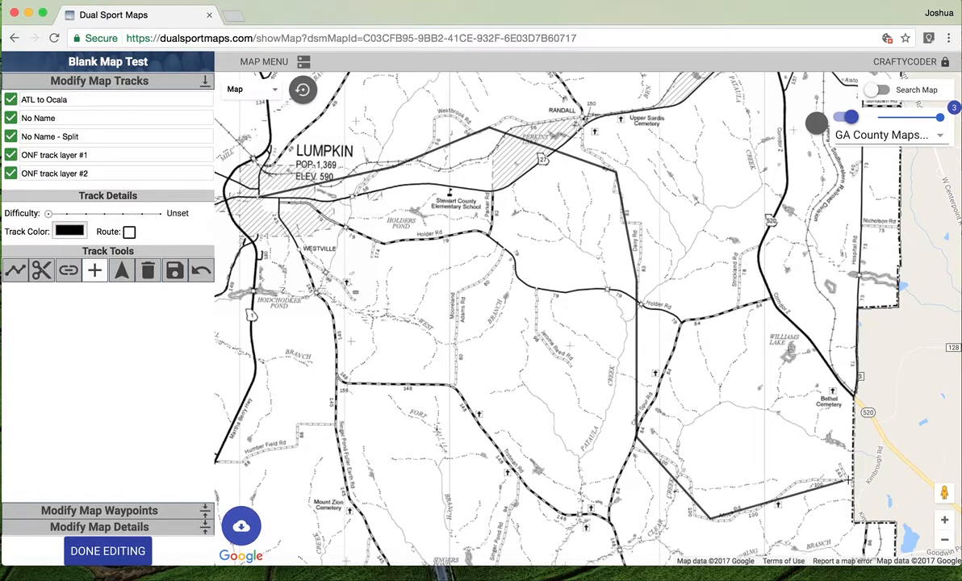
pyautogui.doubleClick(846, 479)
# Set the new track's color to a bright red.
pyautogui.click(69, 243)
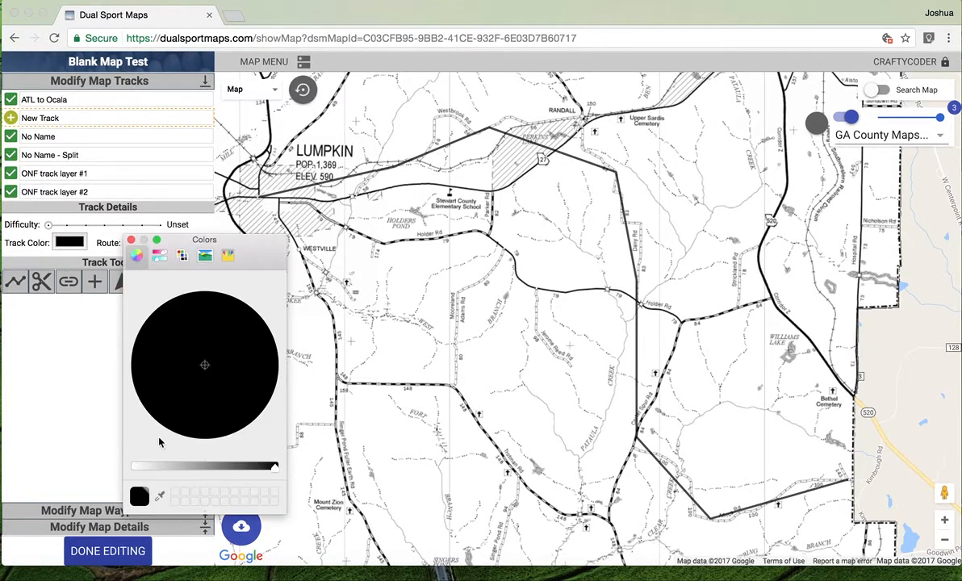
pyautogui.click(134, 466)
pyautogui.click(271, 378)
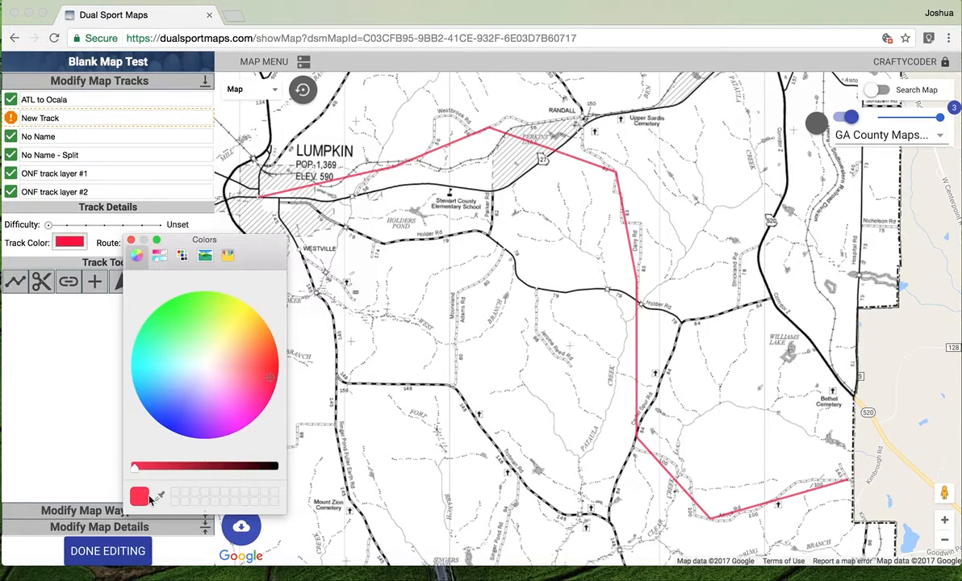
pyautogui.click(131, 241)
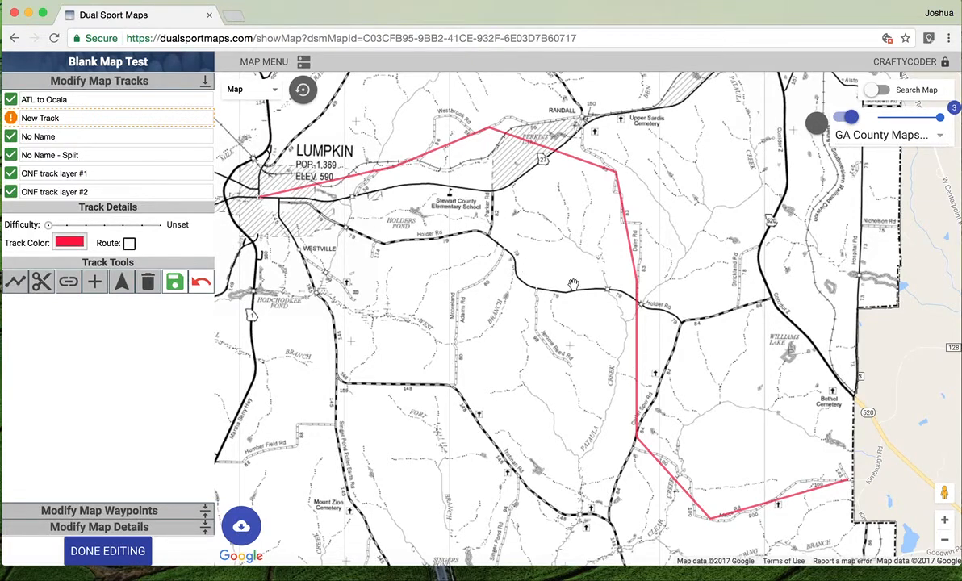
# Try snapping the new track to the roads from its Lumpkin start to its eastern end, then reject the proposed track.
pyautogui.click(121, 281)
pyautogui.click(256, 192)
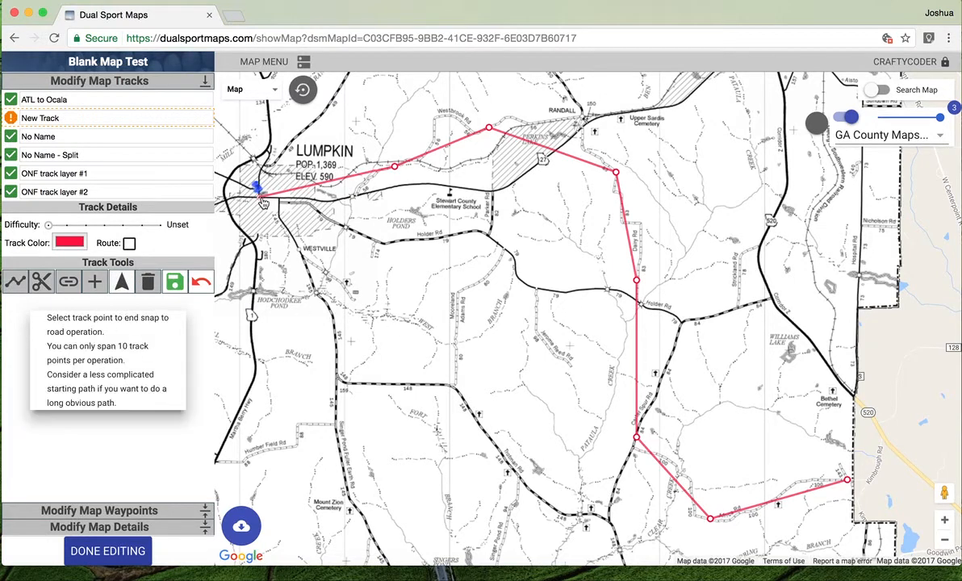
pyautogui.click(847, 481)
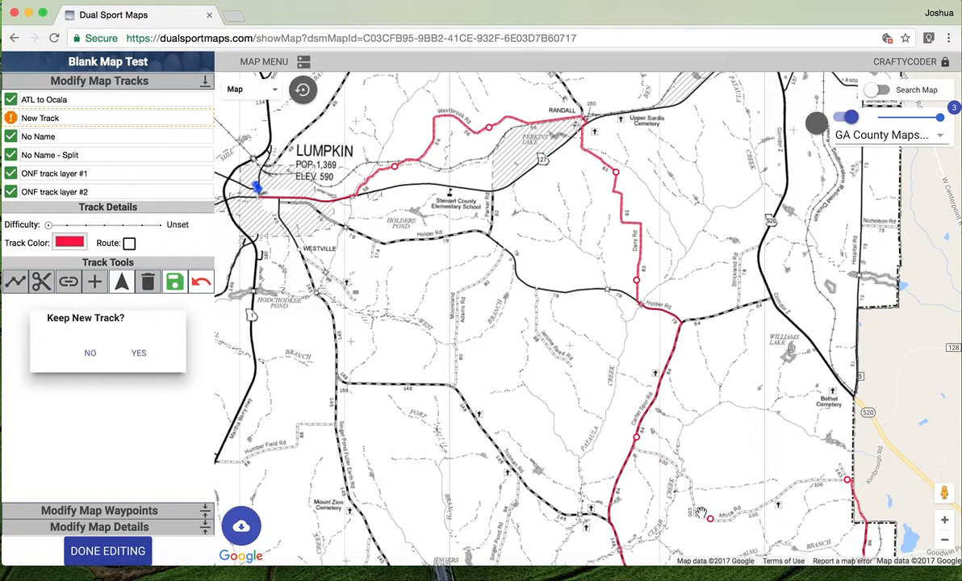
pyautogui.moveTo(693, 511); pyautogui.dragTo(680, 338)
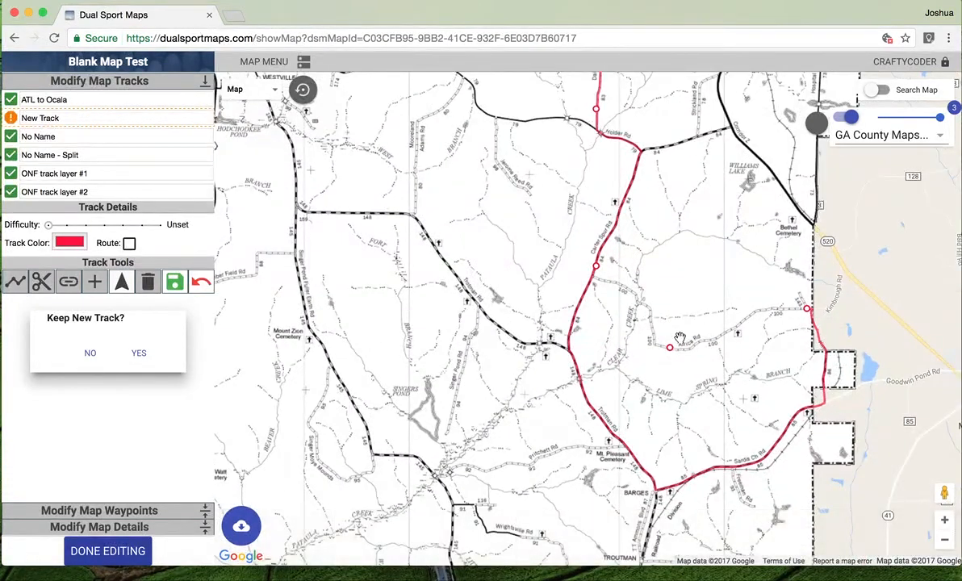
pyautogui.click(92, 360)
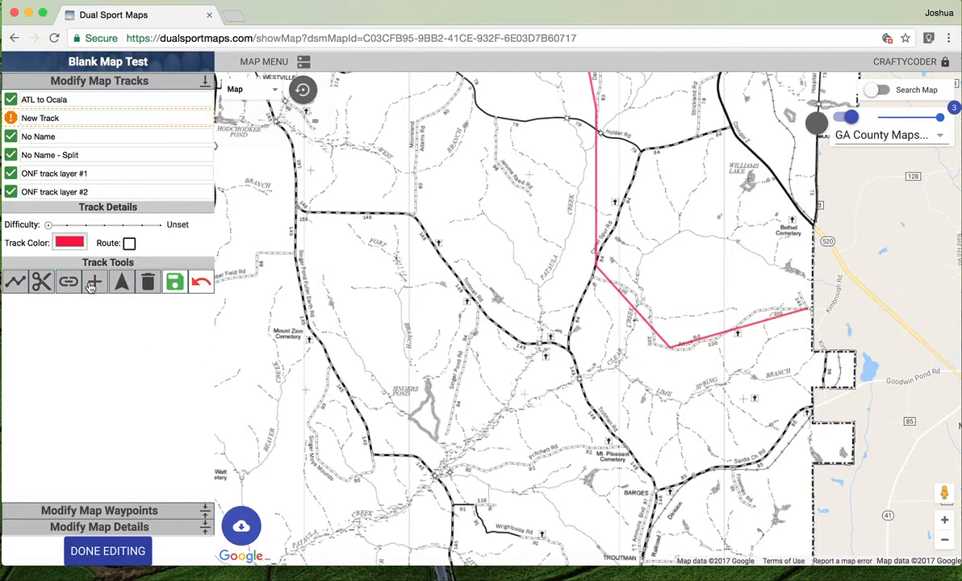
# Reshape the new track's eastern section by adding two points along road 100, one on each side of the Africa Rd corner.
pyautogui.click(15, 284)
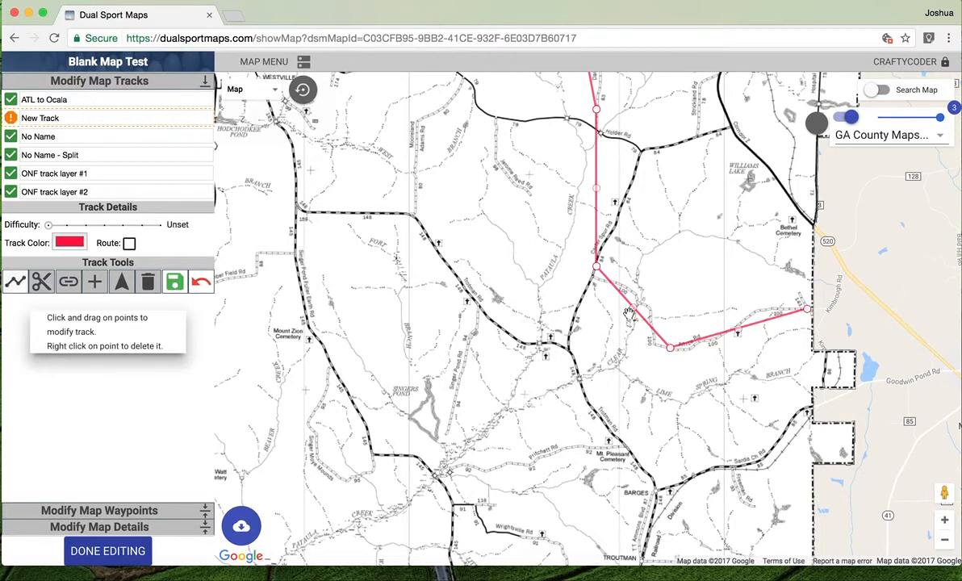
pyautogui.moveTo(636, 308); pyautogui.dragTo(640, 303)
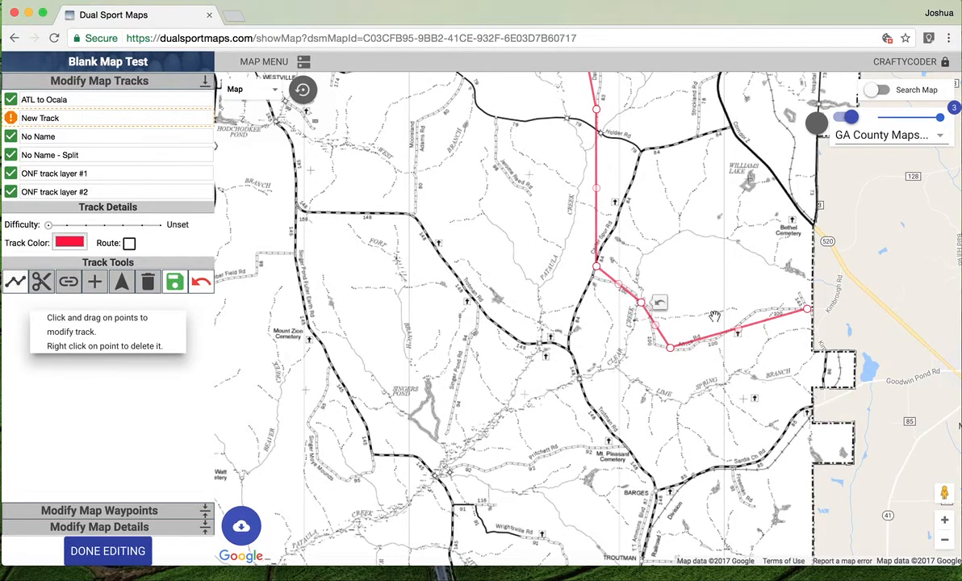
pyautogui.moveTo(758, 315); pyautogui.dragTo(760, 309)
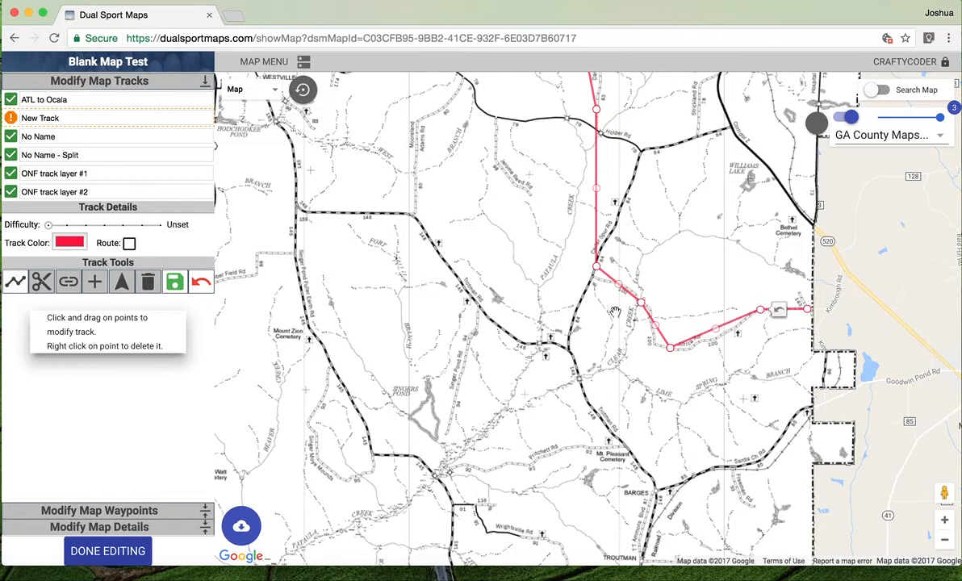
# Snap the track to the roads from its eastern end back to Lumpkin and keep the new track.
pyautogui.click(119, 279)
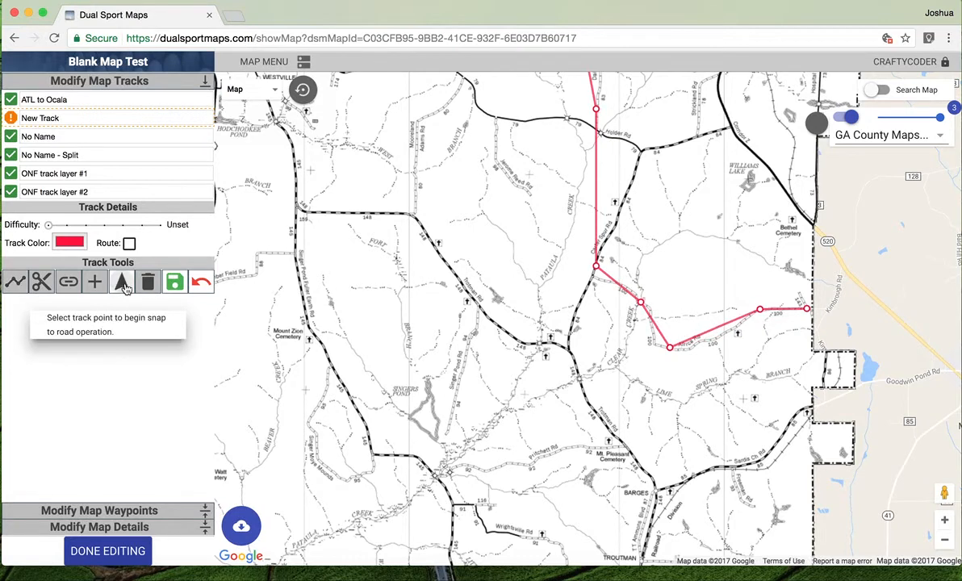
pyautogui.click(807, 310)
pyautogui.moveTo(387, 226); pyautogui.dragTo(516, 389)
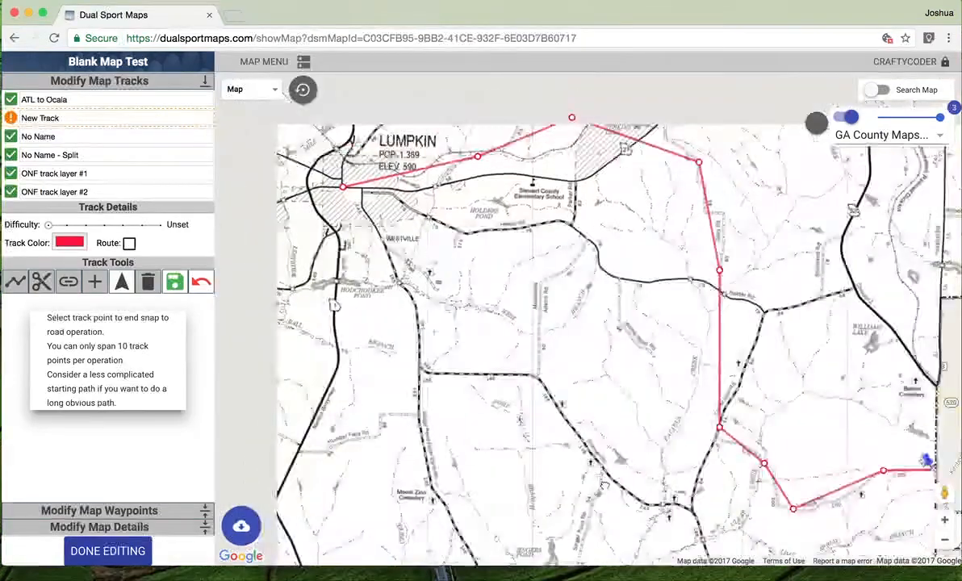
pyautogui.click(439, 292)
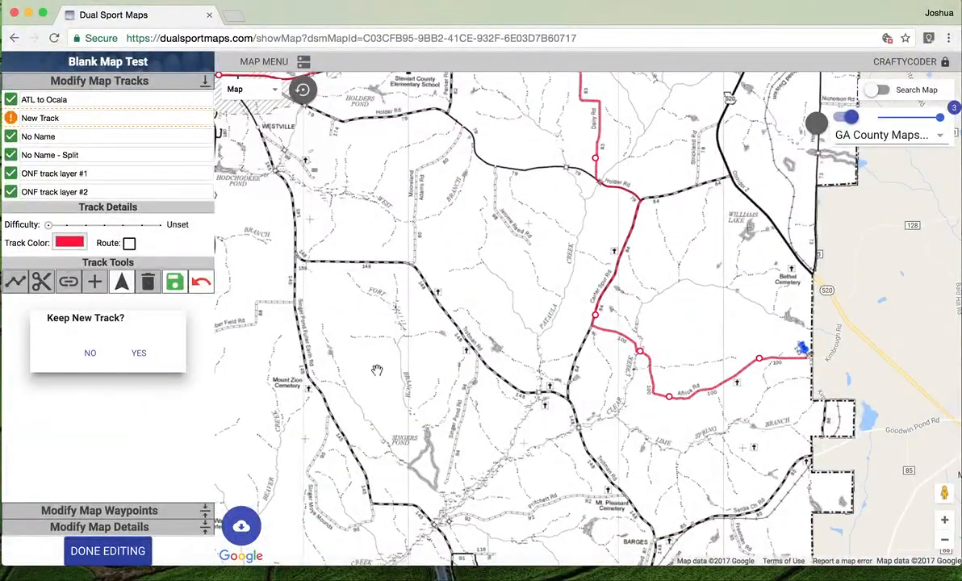
pyautogui.click(141, 355)
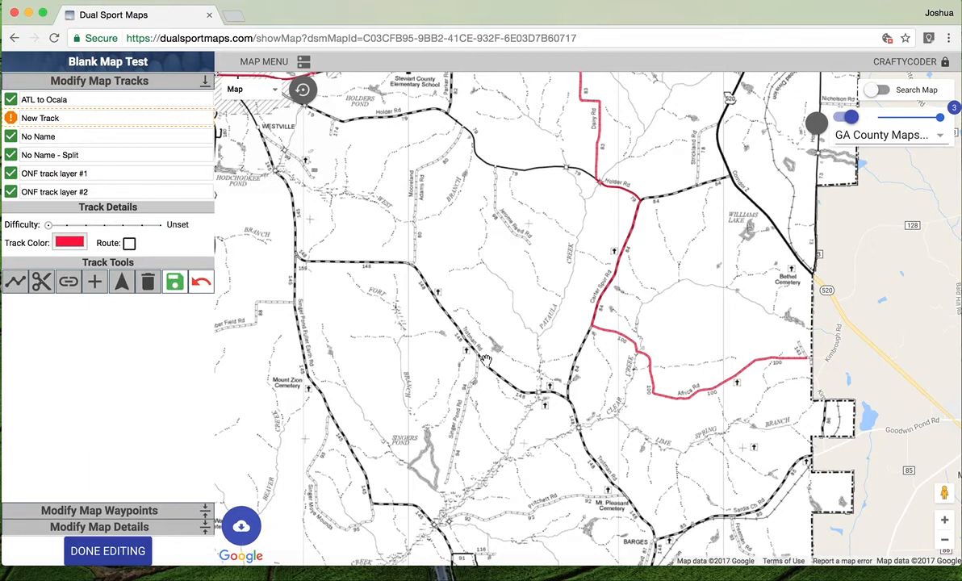
# Rename the new track as Dirt Track, then switch to the No Name track and back to Dirt Track.
pyautogui.click(60, 117)
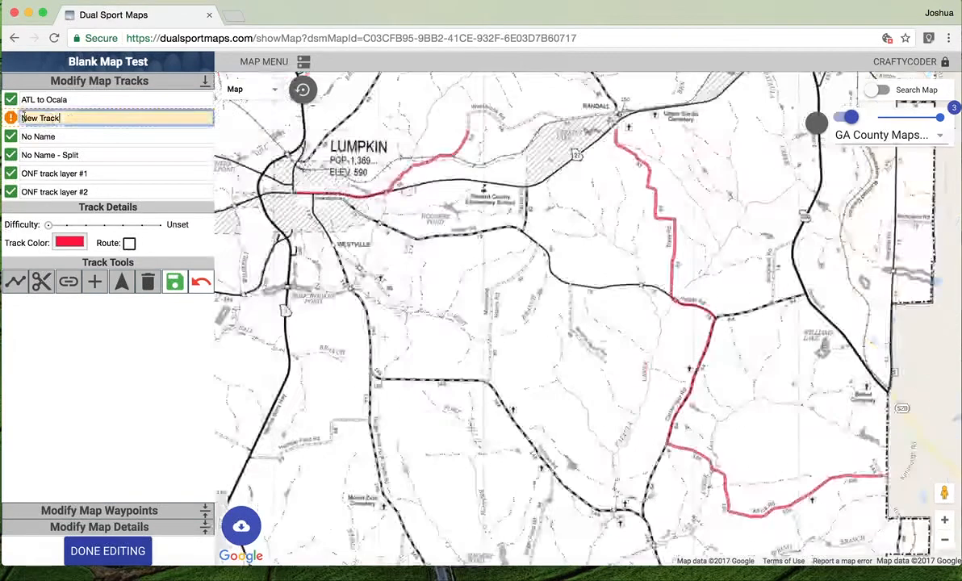
pyautogui.write('Dirt Track')
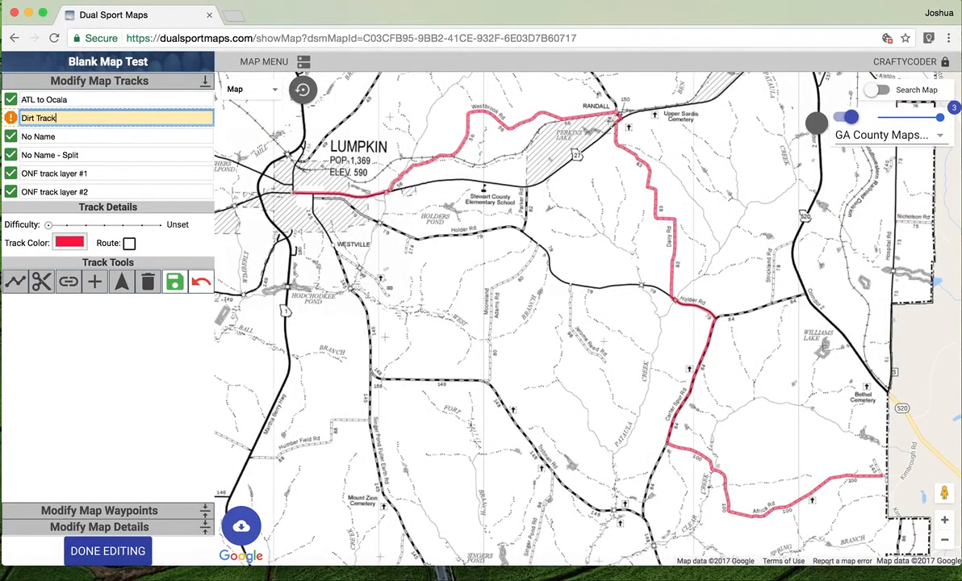
pyautogui.click(73, 136)
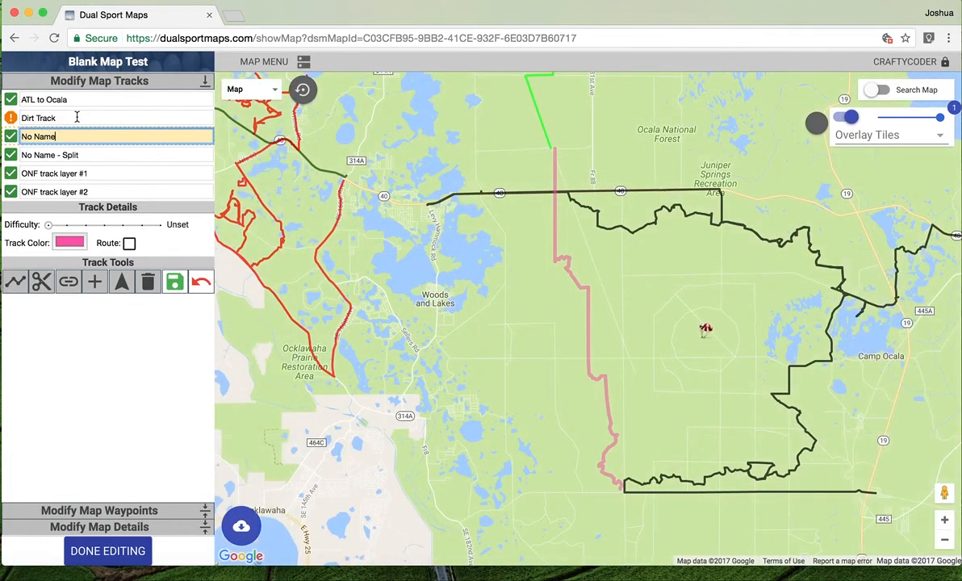
pyautogui.click(77, 117)
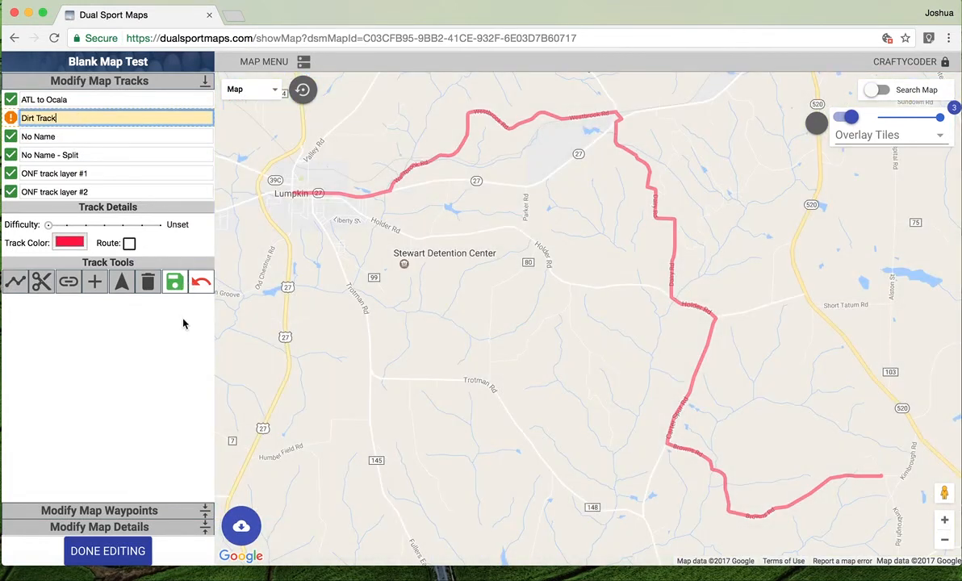
# Finish editing Blank Map Test without keeping the track changes and return to the overview of all maps.
pyautogui.click(117, 551)
pyautogui.click(141, 354)
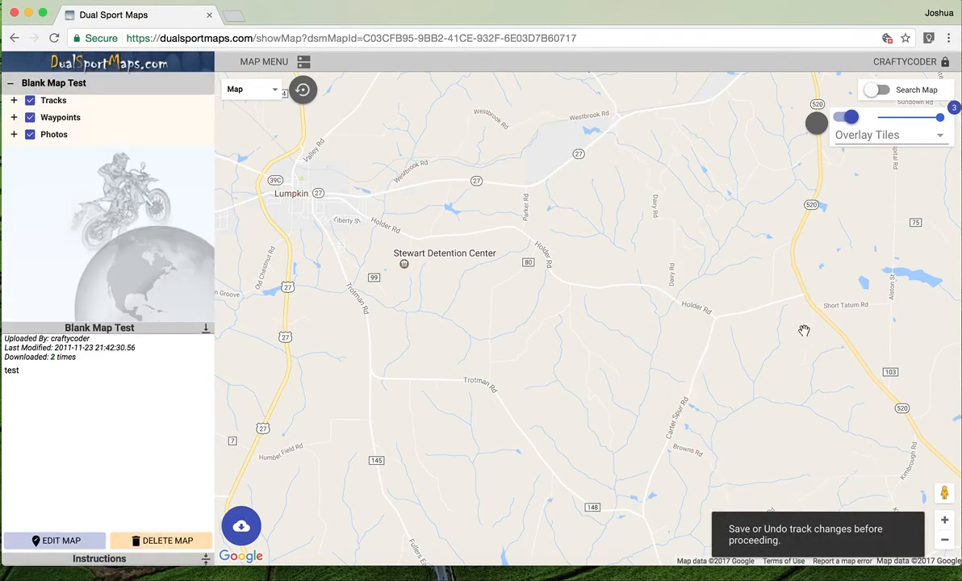
pyautogui.click(303, 90)
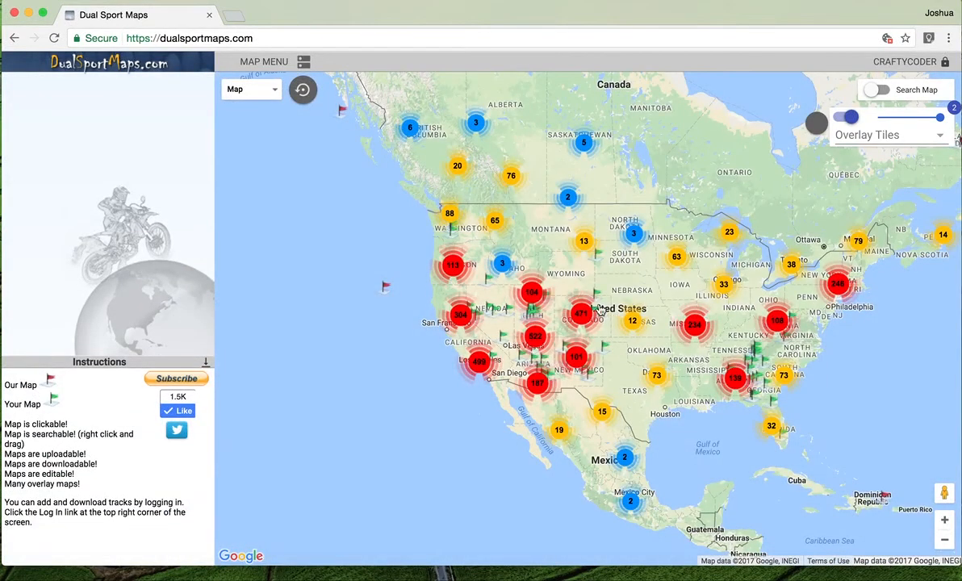